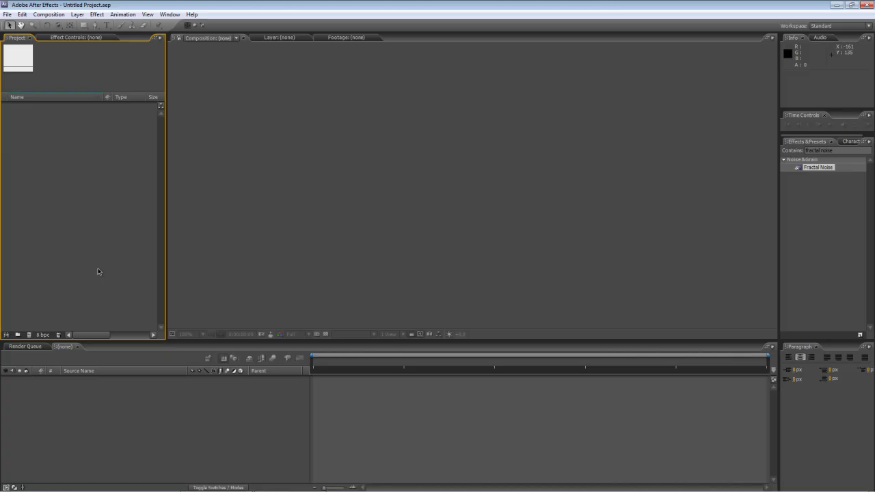
# Add a new 'Brushed Metal' composition at 1024×576, 25 fps, with a 0:00:10:00 duration
pyautogui.rightClick(65, 203)
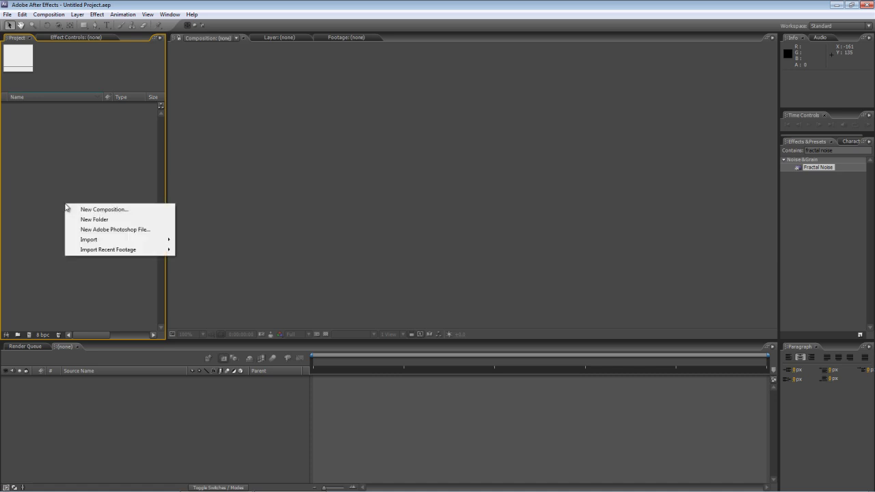
pyautogui.click(72, 209)
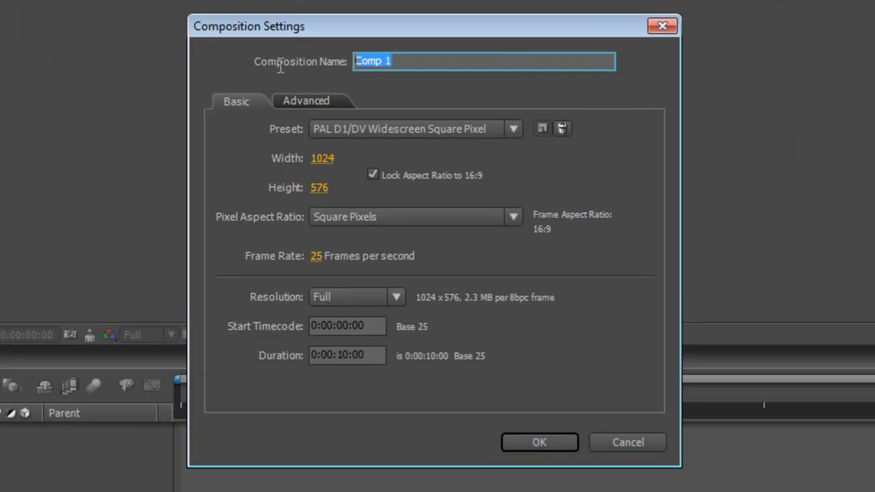
pyautogui.write('Brushed ')
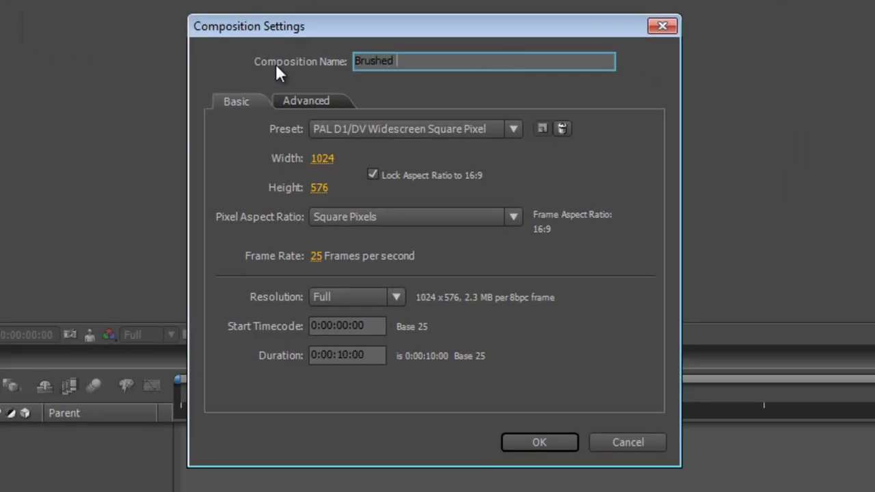
pyautogui.write('Metal')
pyautogui.click(491, 162)
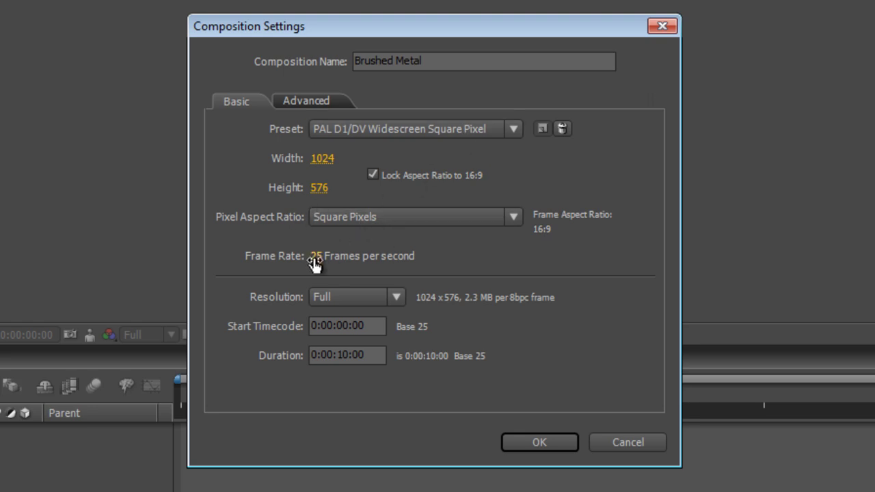
pyautogui.click(354, 359)
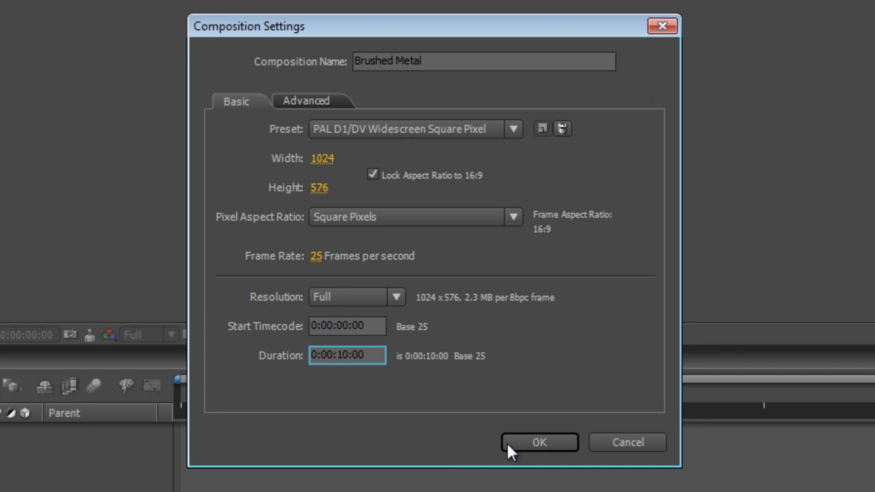
pyautogui.click(528, 442)
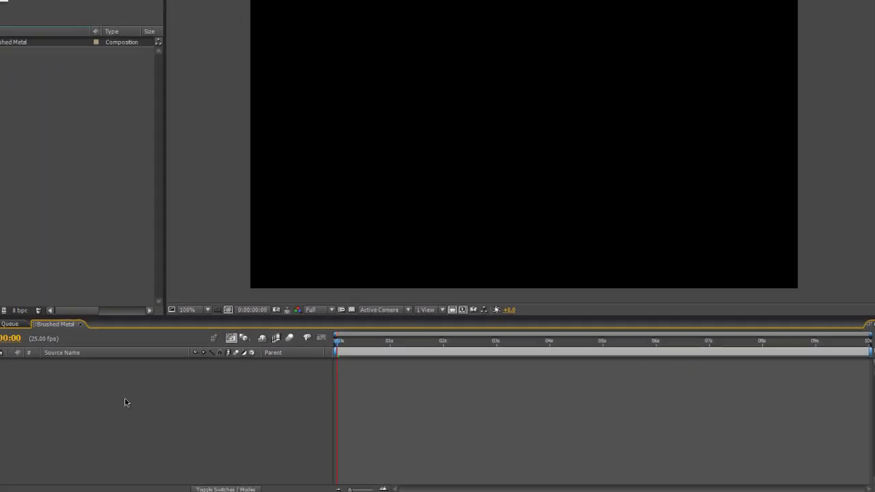
# Add a white solid named 'metal' sized to the composition (1024×576)
pyautogui.rightClick(125, 402)
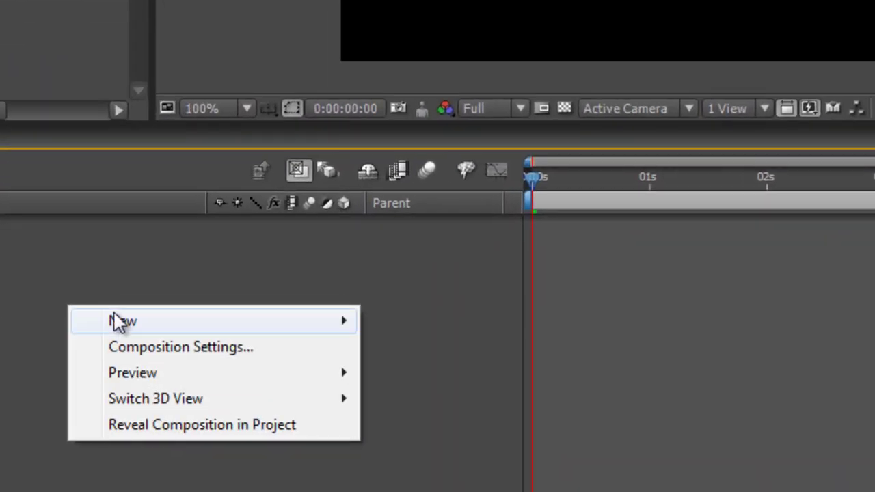
pyautogui.moveTo(127, 338)
pyautogui.click(490, 173)
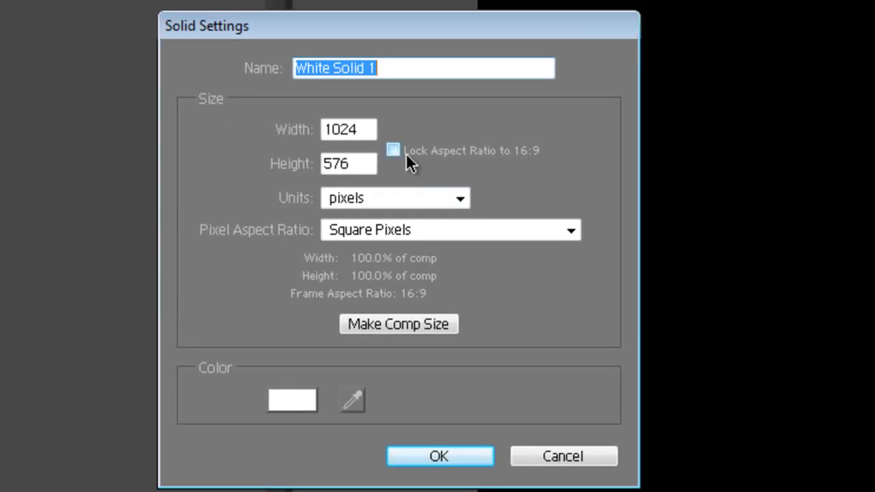
pyautogui.write('metal')
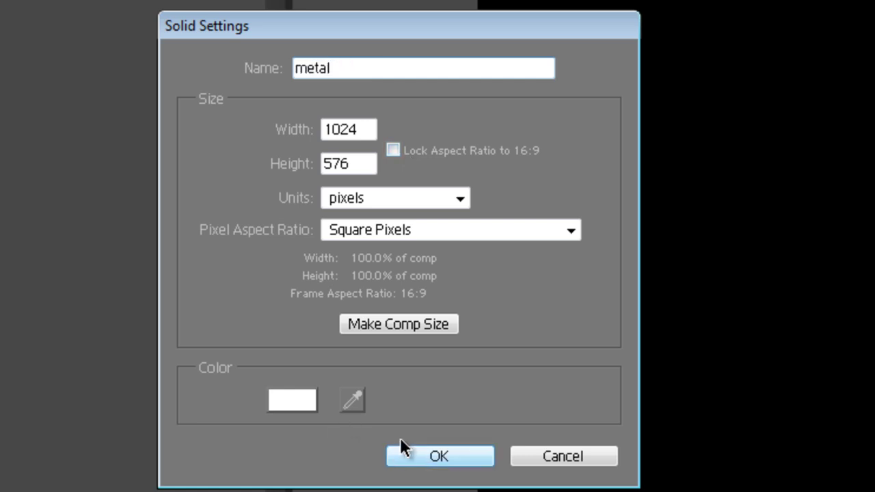
pyautogui.click(416, 325)
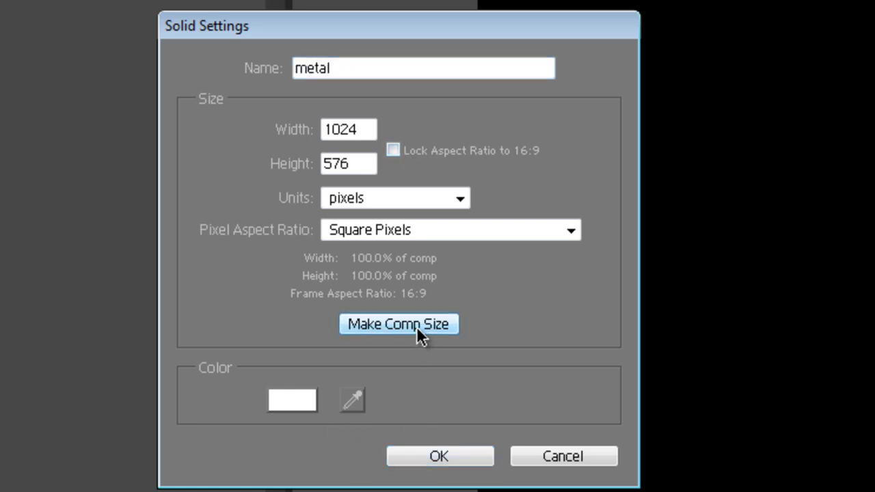
pyautogui.click(424, 455)
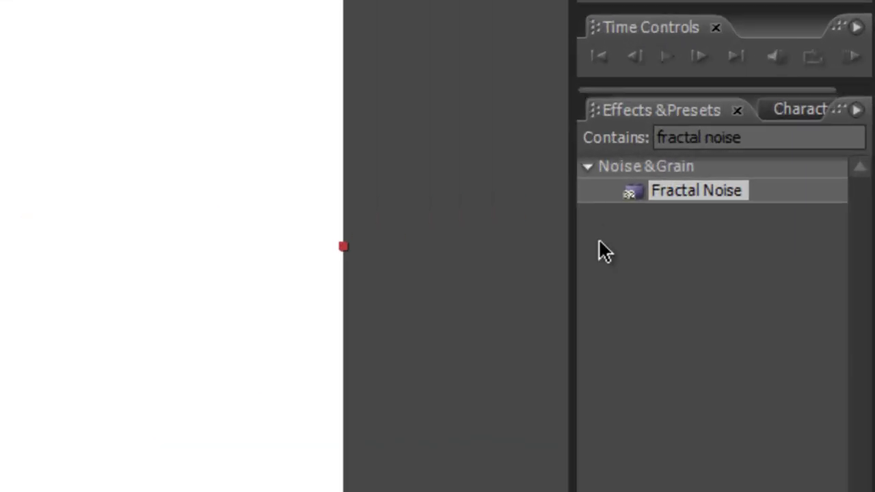
# Search Effects & Presets for 'noise' and apply Noise to the metal layer
pyautogui.click(774, 141)
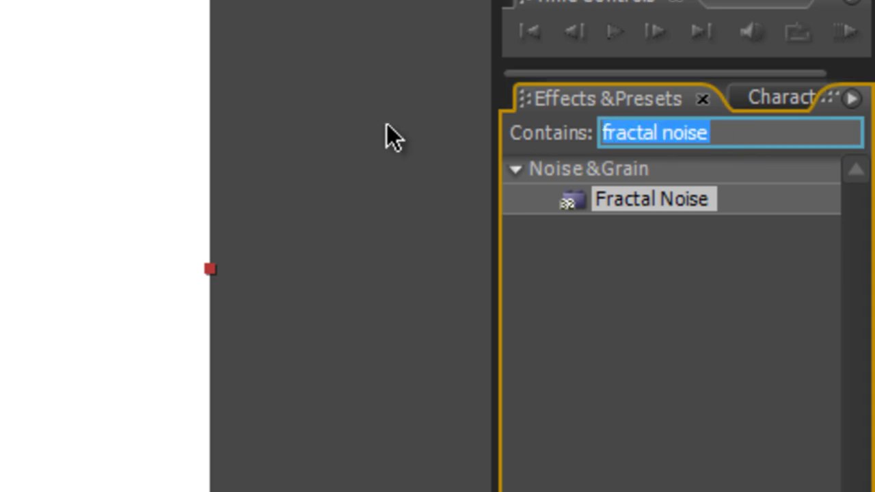
pyautogui.press('BackSpace')
pyautogui.write('noise')
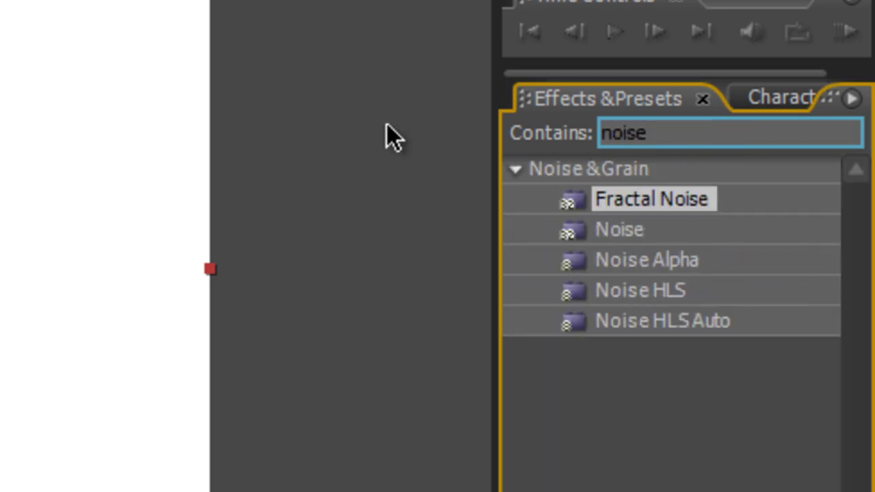
pyautogui.click(573, 232)
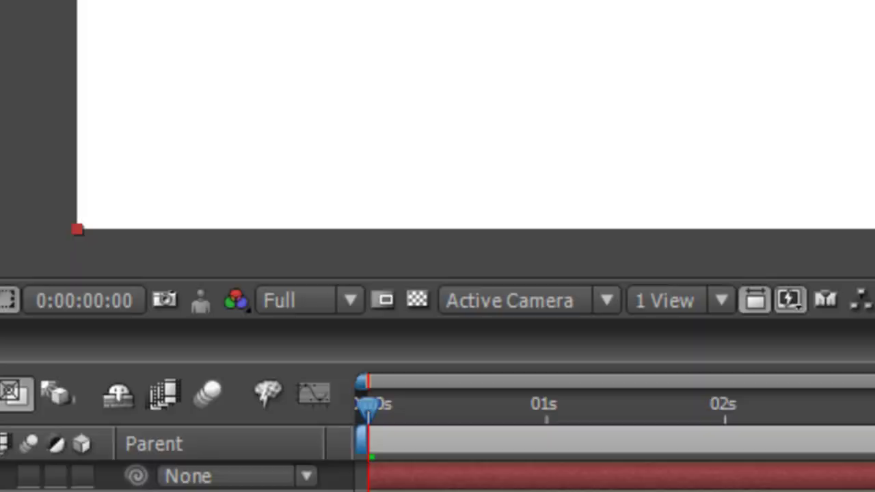
pyautogui.moveTo(573, 232); pyautogui.dragTo(322, 220)
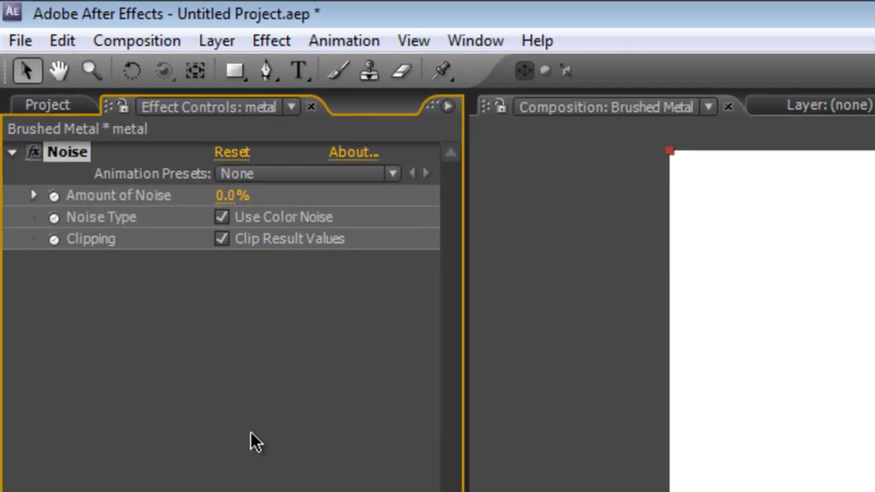
# Set Noise Amount to 100% and turn off Use Color Noise and Clip Result Values
pyautogui.click(223, 215)
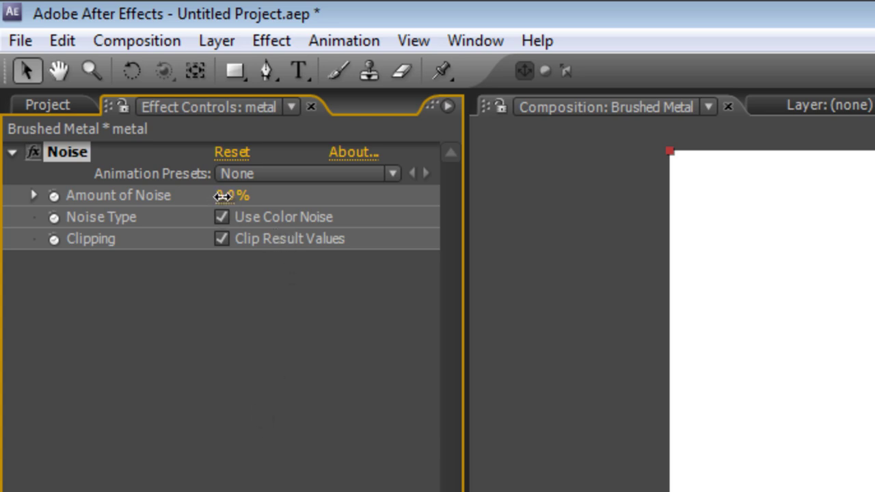
pyautogui.moveTo(224, 195); pyautogui.dragTo(471, 195)
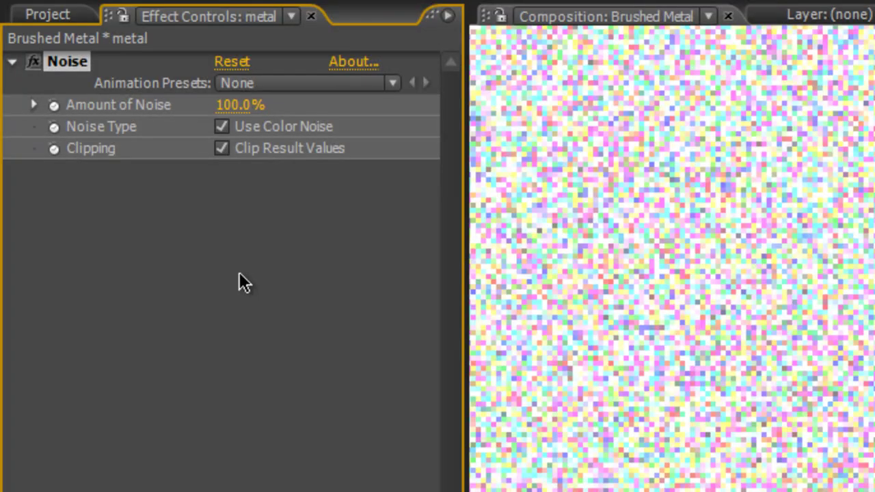
pyautogui.click(221, 127)
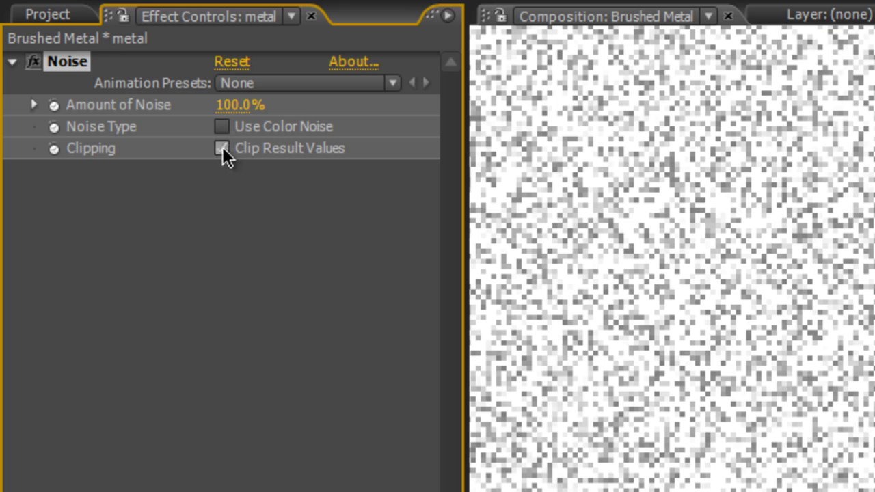
pyautogui.click(222, 148)
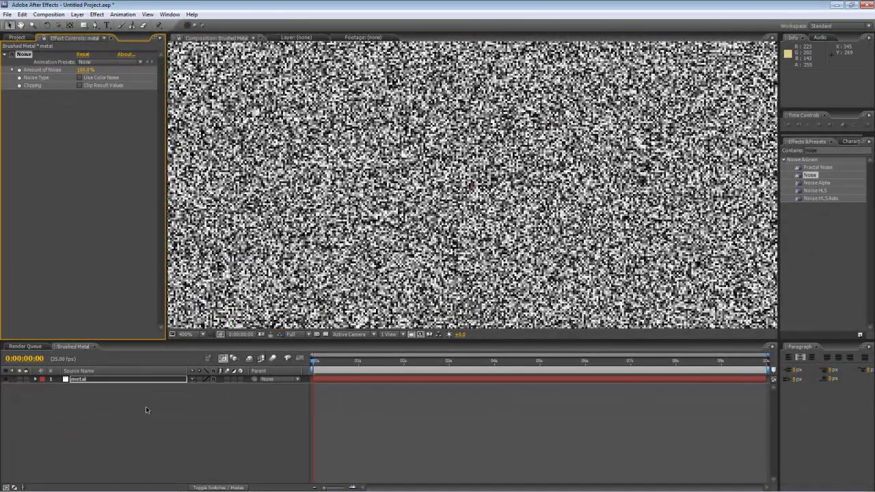
pyautogui.click(147, 418)
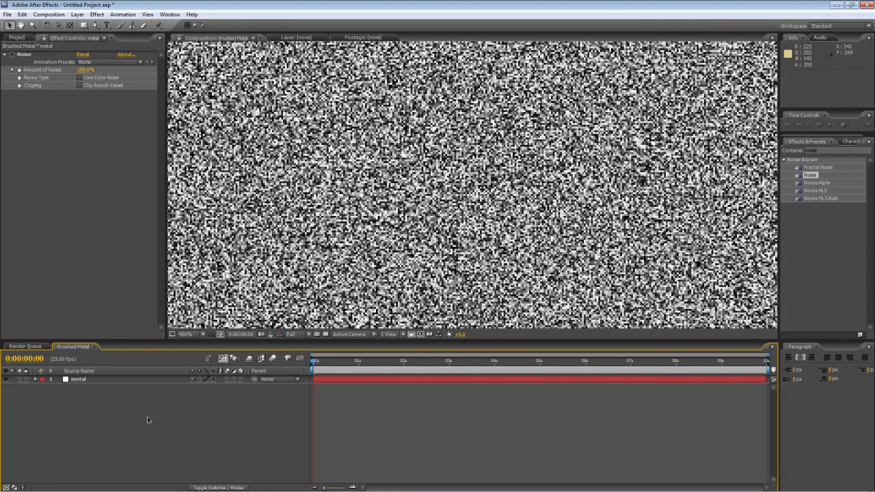
# Apply Fast Blur with Blurriness 200, Horizontal blur dimensions, and Repeat Edge Pixels on
pyautogui.click(782, 155)
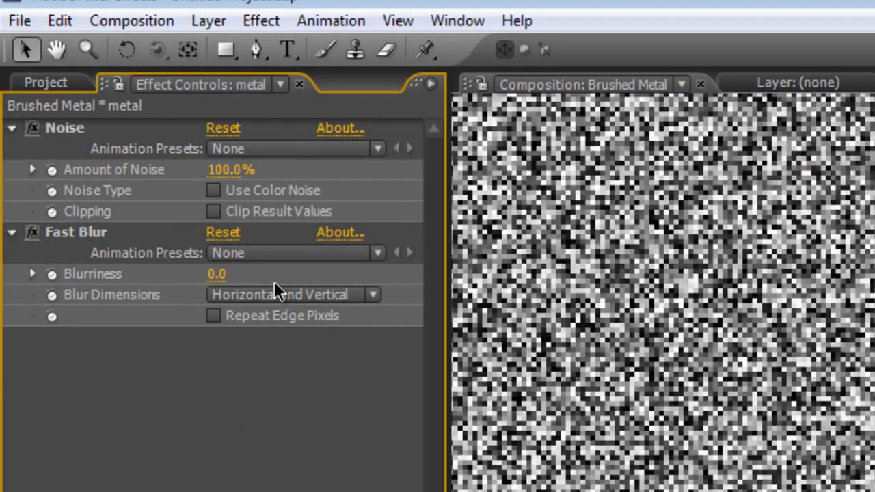
pyautogui.click(214, 276)
pyautogui.write('200')
pyautogui.press('Return')
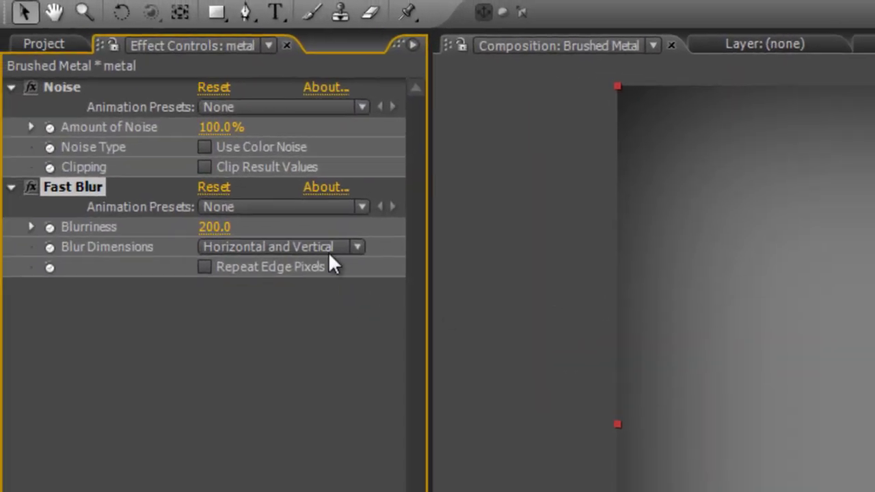
pyautogui.click(328, 251)
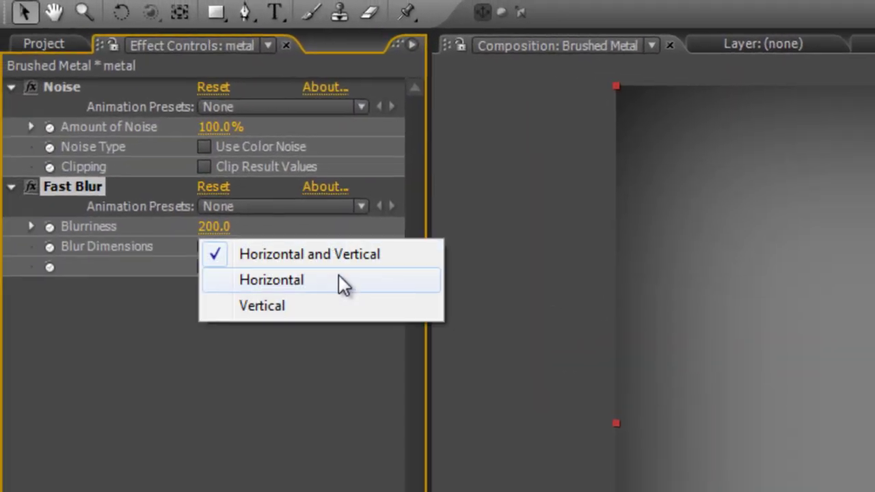
pyautogui.click(339, 280)
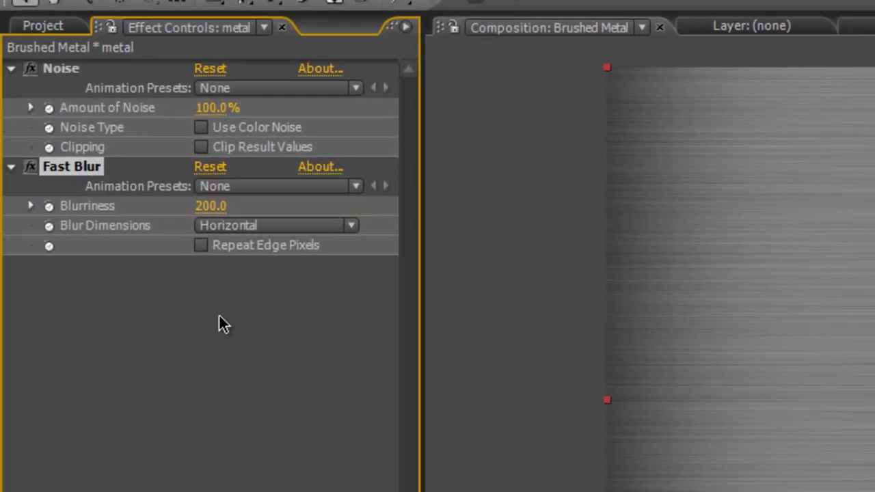
pyautogui.click(200, 245)
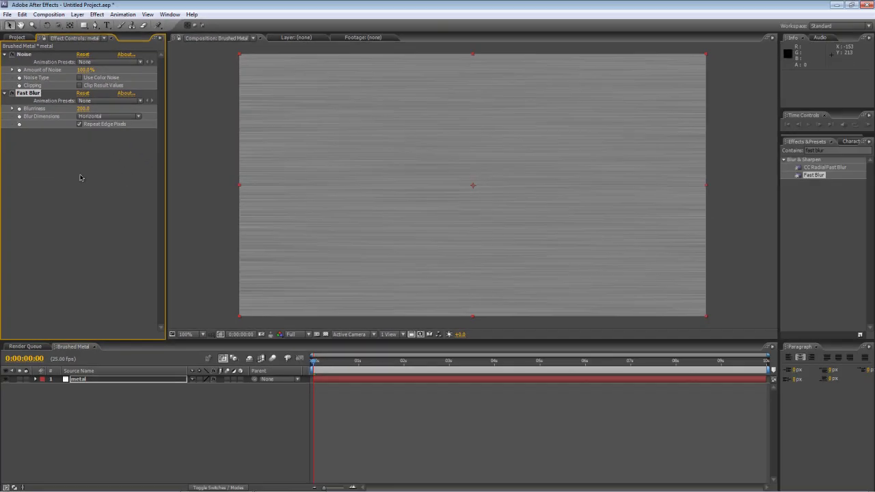
pyautogui.click(130, 444)
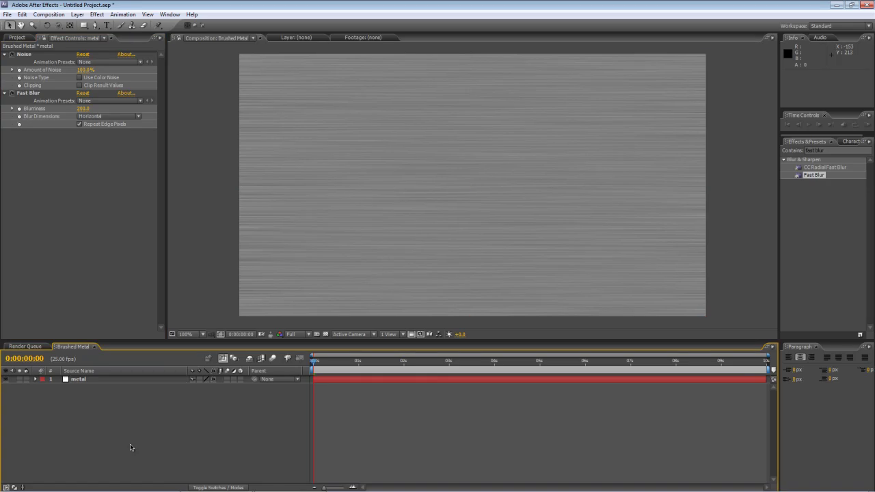
# Scrub the current-time indicator to 0:00:01:21 to preview the streaked texture
pyautogui.click(320, 362)
pyautogui.moveTo(325, 364); pyautogui.dragTo(397, 369)
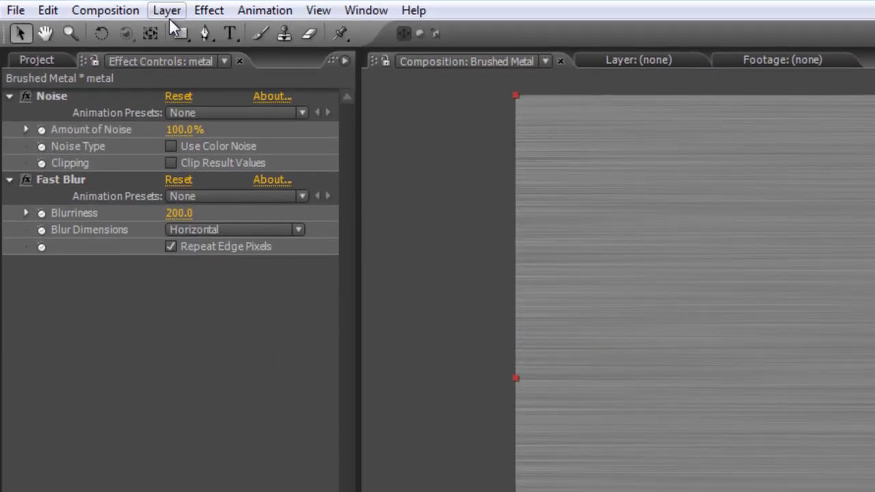
# Pre-compose the metal layer into a new composition named 'Metal Pre Comp'
pyautogui.click(169, 9)
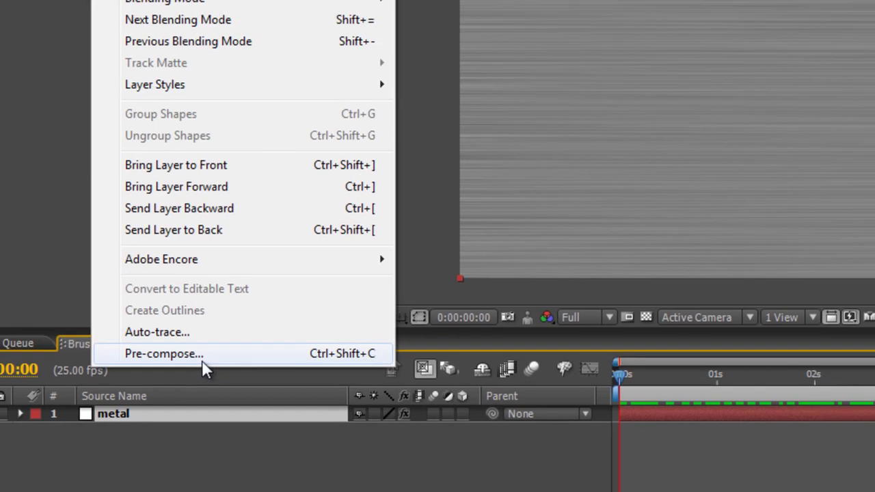
pyautogui.click(259, 332)
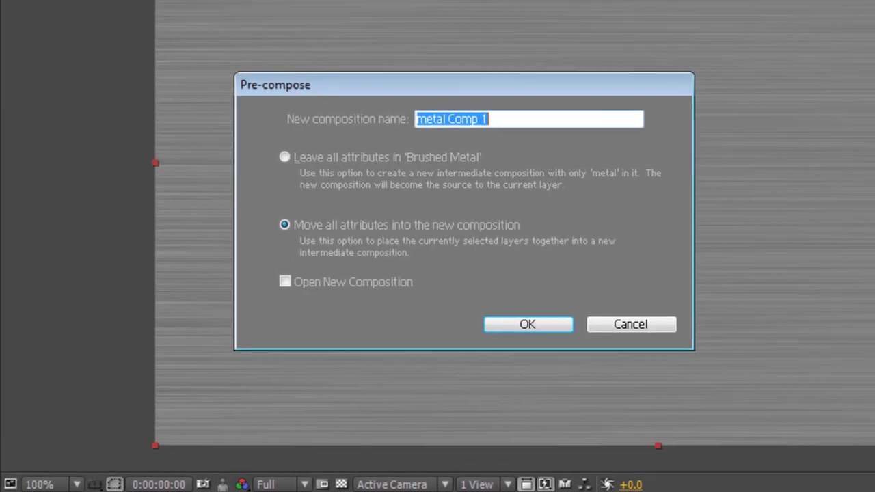
pyautogui.write('Metal ')
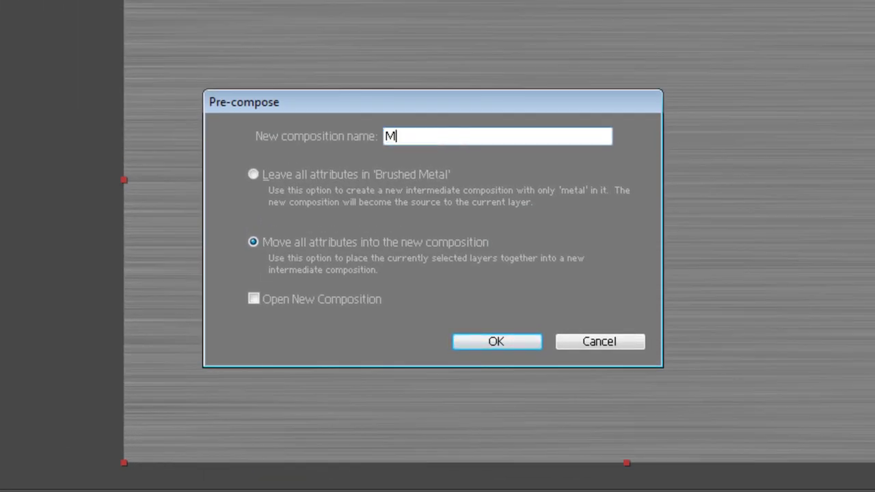
pyautogui.write('Pre Comp')
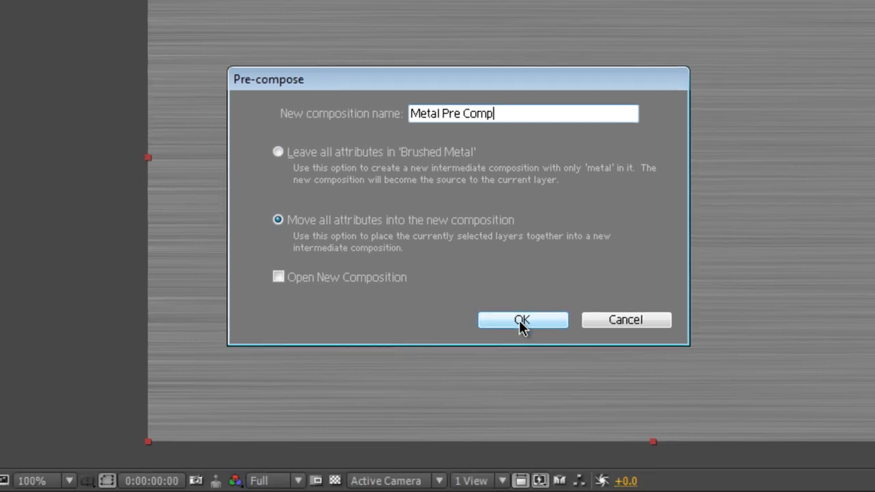
pyautogui.click(496, 341)
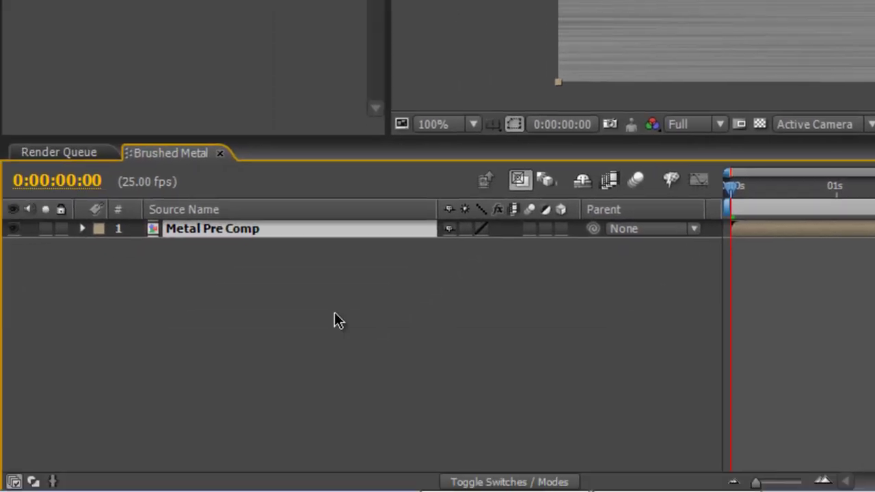
pyautogui.click(334, 316)
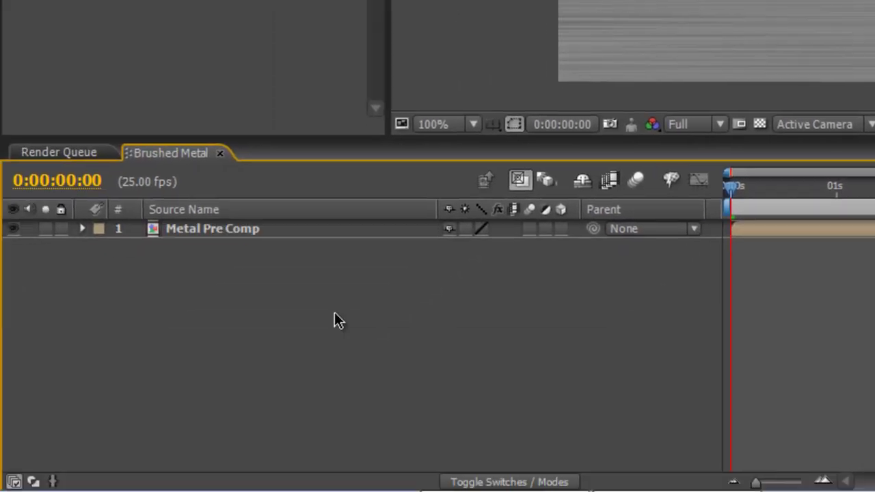
# Freeze Metal Pre Comp on its current frame with Time > Freeze Frame, then return to the start
pyautogui.rightClick(258, 232)
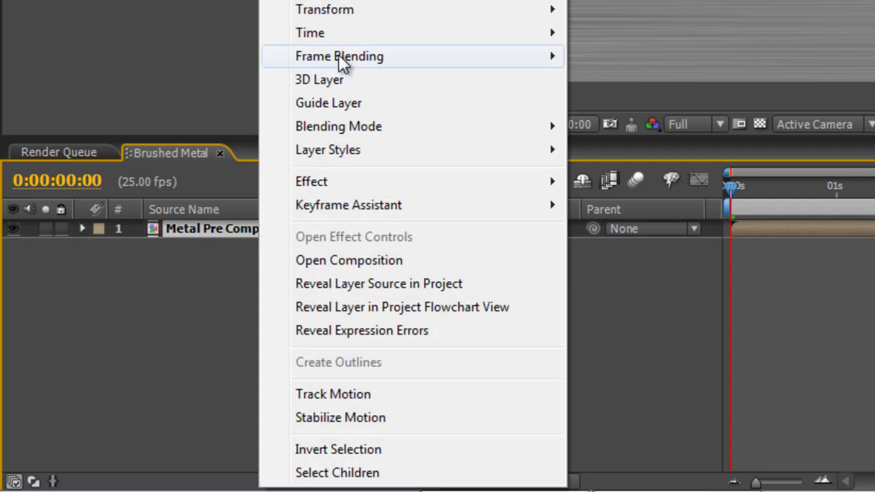
pyautogui.moveTo(338, 34)
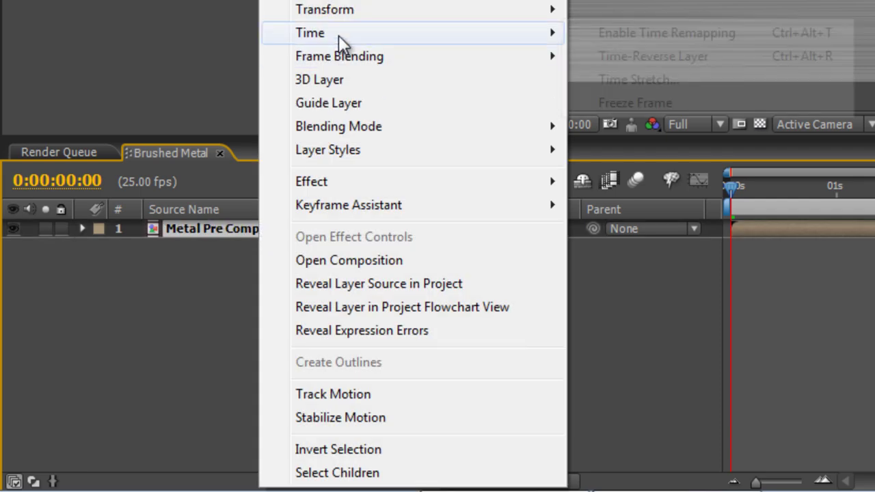
pyautogui.click(643, 103)
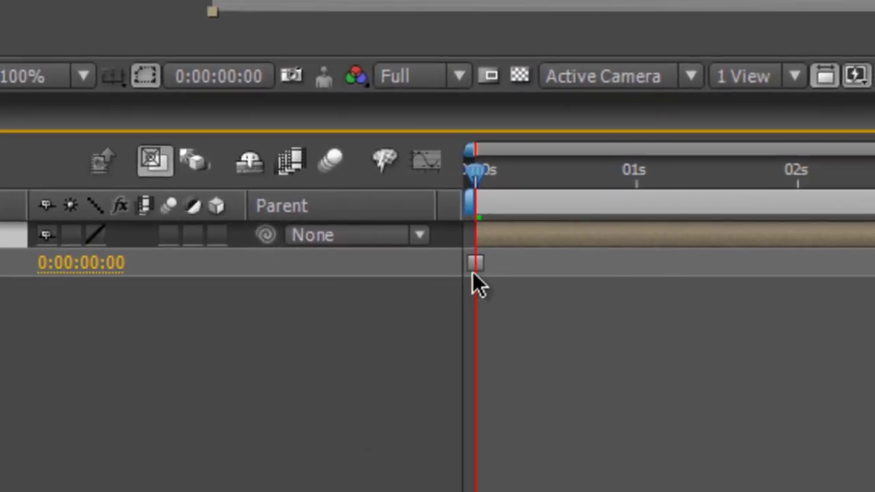
pyautogui.click(476, 266)
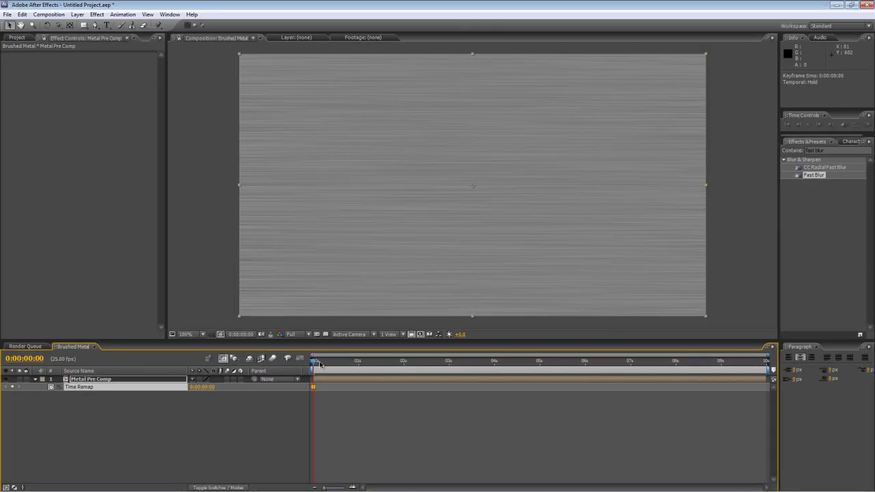
pyautogui.moveTo(319, 364); pyautogui.dragTo(523, 377)
pyautogui.press('Home')
# Deselect all layers and switch to the horizontal Type tool for the title
pyautogui.click(209, 432)
pyautogui.hotkey('ctrl', 't')
pyautogui.press('u')
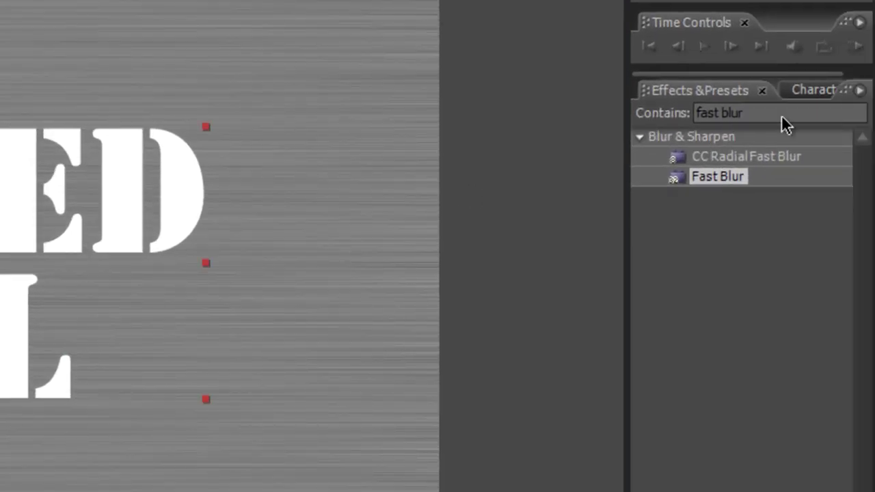
# Set the title's leading to 123 px in the Character panel
pyautogui.click(813, 91)
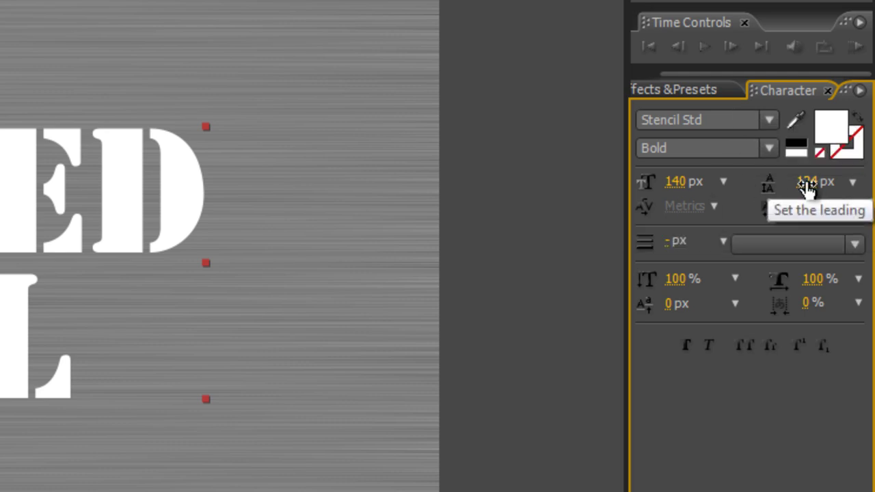
pyautogui.moveTo(804, 189)
pyautogui.mouseDown()
pyautogui.moveTo(817, 192)
pyautogui.moveTo(807, 193)
pyautogui.mouseUp()
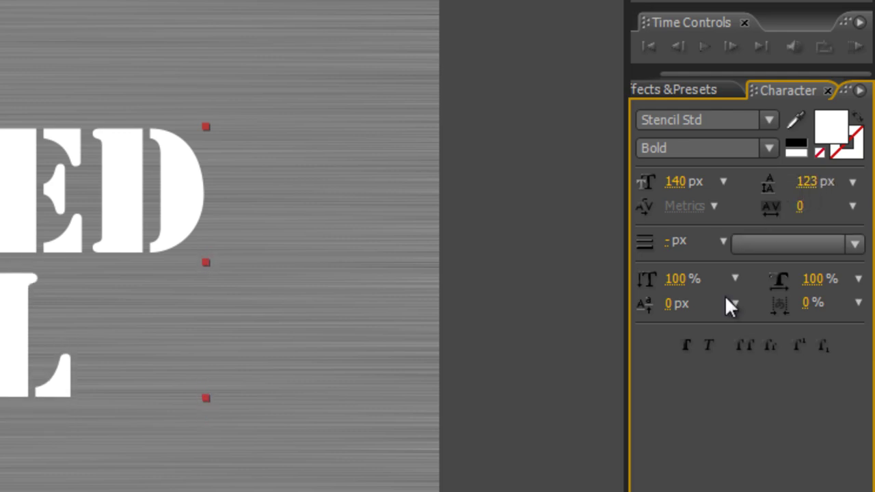
pyautogui.click(712, 206)
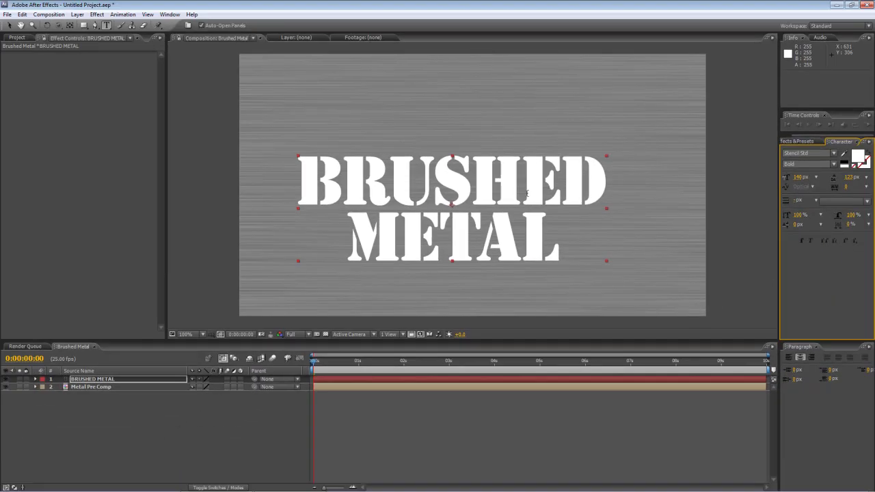
# Show the title/action safe guides and nudge BRUSHED METAL up and right to centre it
pyautogui.press("'")
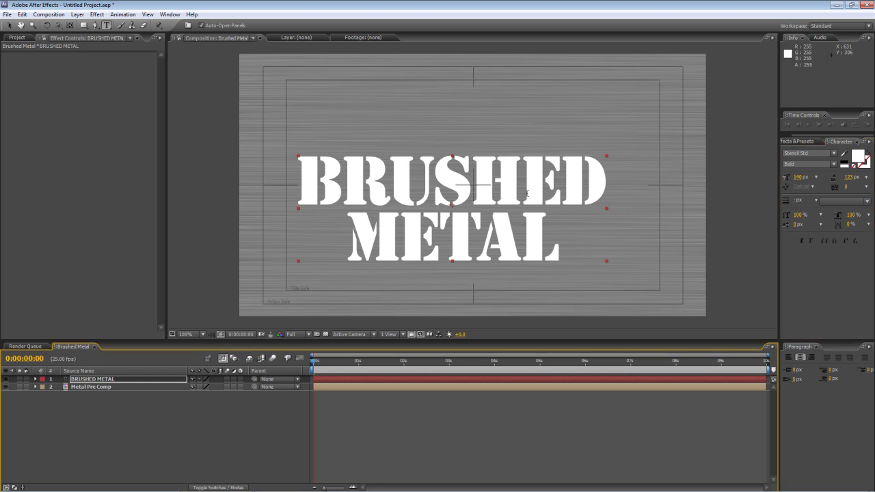
pyautogui.click(90, 381)
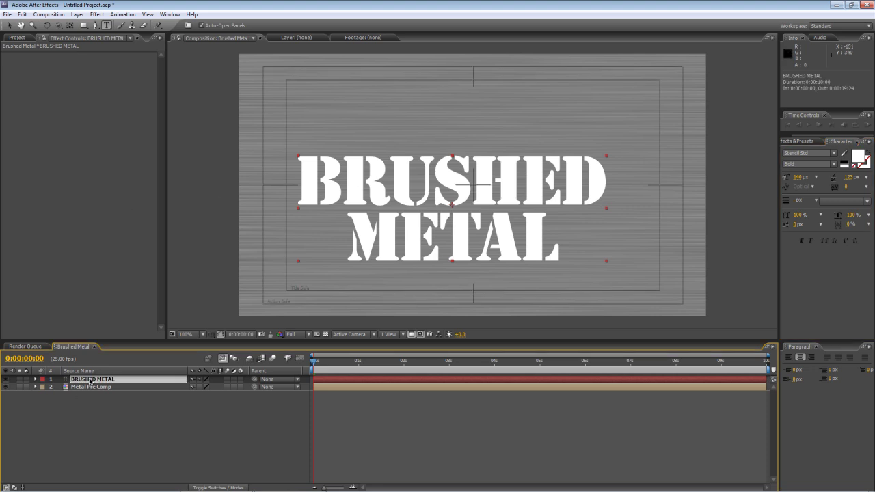
pyautogui.press('Up')
pyautogui.press('Up')
pyautogui.press('Up')
pyautogui.press('Up')
pyautogui.press('Up')
pyautogui.press('Up')
pyautogui.press('Up')
pyautogui.press('Up')
pyautogui.press('Up')
pyautogui.press('Up')
pyautogui.press('Up')
pyautogui.press('Up')
pyautogui.press('Up')
pyautogui.press('Up')
pyautogui.press('Up')
pyautogui.press('Up')
pyautogui.press('Up')
pyautogui.press('Up')
pyautogui.press('Up')
pyautogui.press('Up')
pyautogui.press('Right')
pyautogui.press('Right')
pyautogui.press('Right')
pyautogui.press('Right')
pyautogui.press('Right')
pyautogui.press('Right')
pyautogui.press('Right')
pyautogui.press('Right')
pyautogui.press('Right')
pyautogui.press('Right')
pyautogui.press('Right')
pyautogui.press('Right')
pyautogui.press('Right')
pyautogui.press('Right')
pyautogui.press('Right')
pyautogui.press('Right')
pyautogui.press('Right')
pyautogui.press('Right')
pyautogui.press('Right')
pyautogui.press('Right')
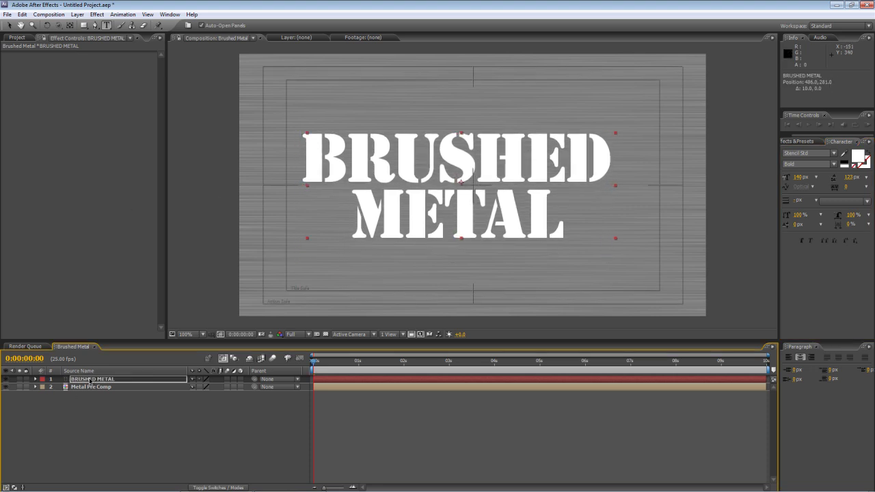
pyautogui.press('Right')
pyautogui.press('Right')
pyautogui.press('Right')
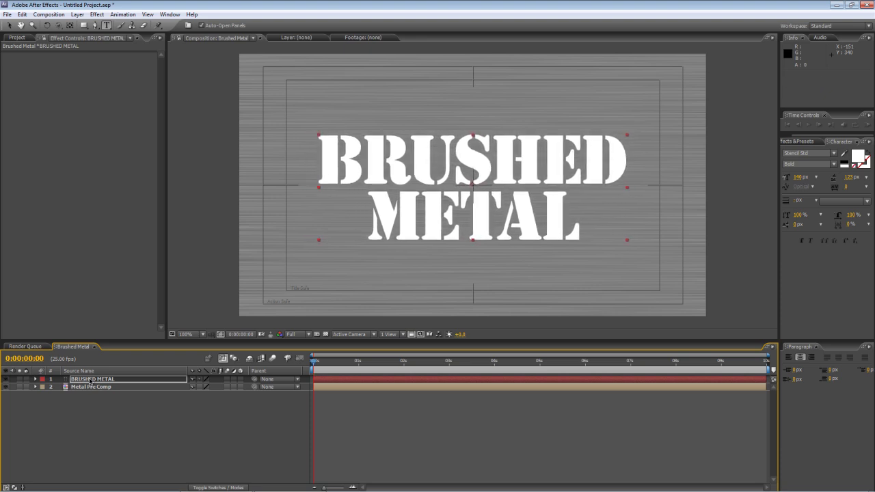
pyautogui.click(162, 431)
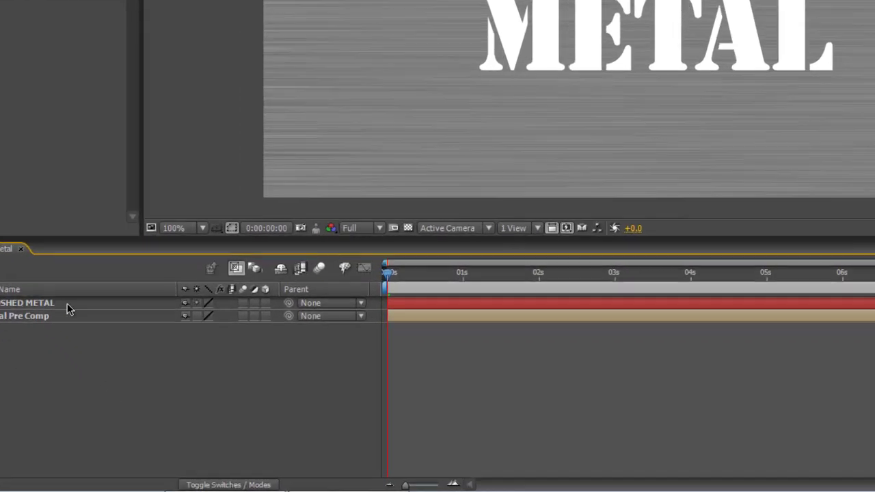
# Turn the BRUSHED METAL text black and select it together with Metal Pre Comp
pyautogui.rightClick(123, 379)
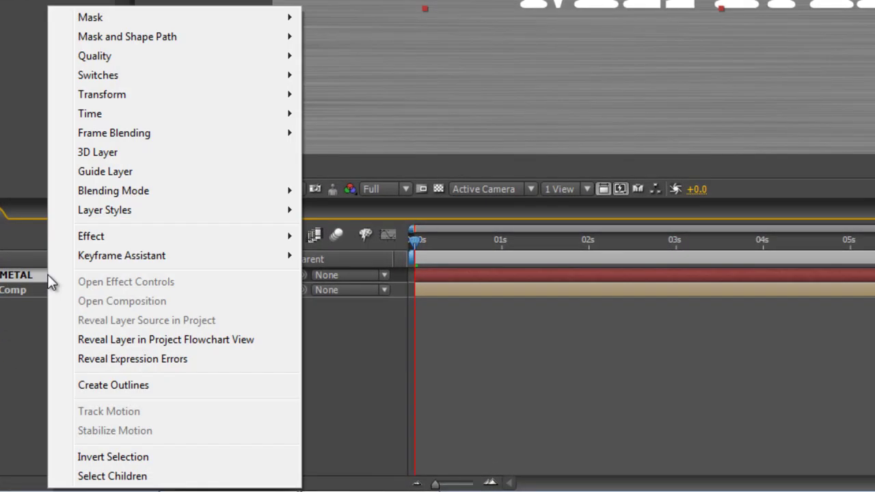
pyautogui.moveTo(117, 191)
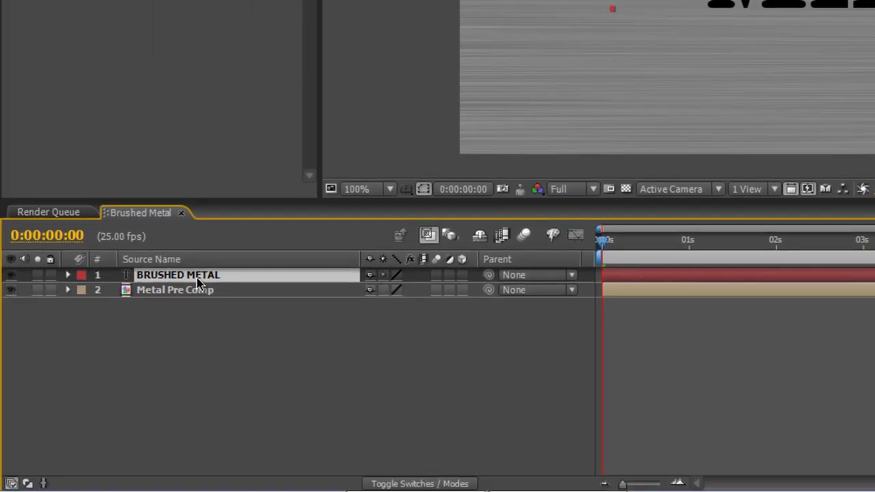
pyautogui.keyDown('shift'); pyautogui.click(230, 292); pyautogui.keyUp('shift')
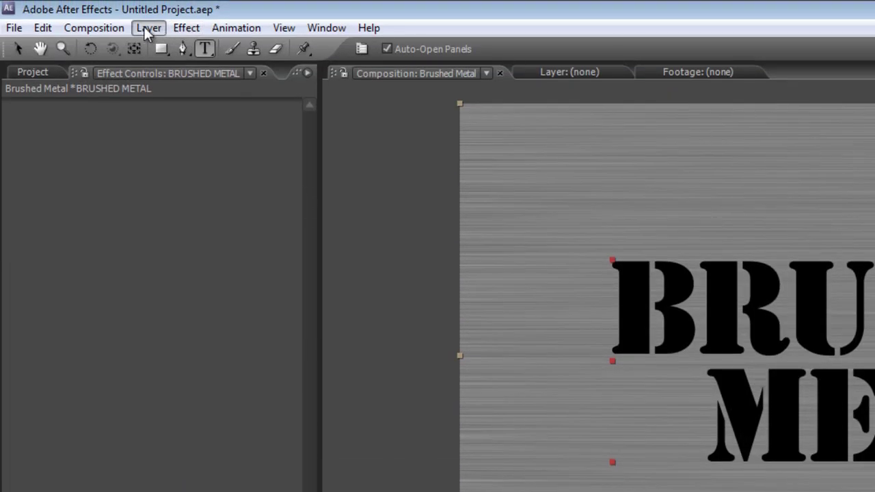
# Pre-compose both selected layers as 'Text Punch Out', moving all attributes into it
pyautogui.click(146, 28)
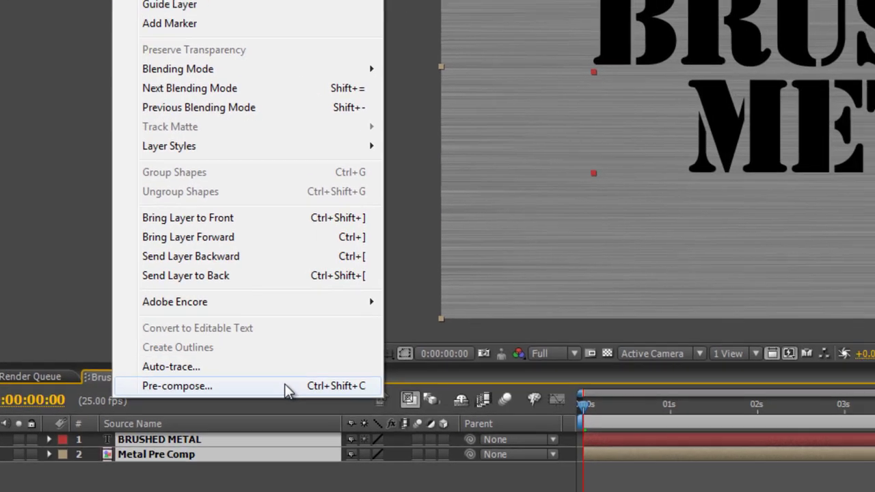
pyautogui.click(284, 385)
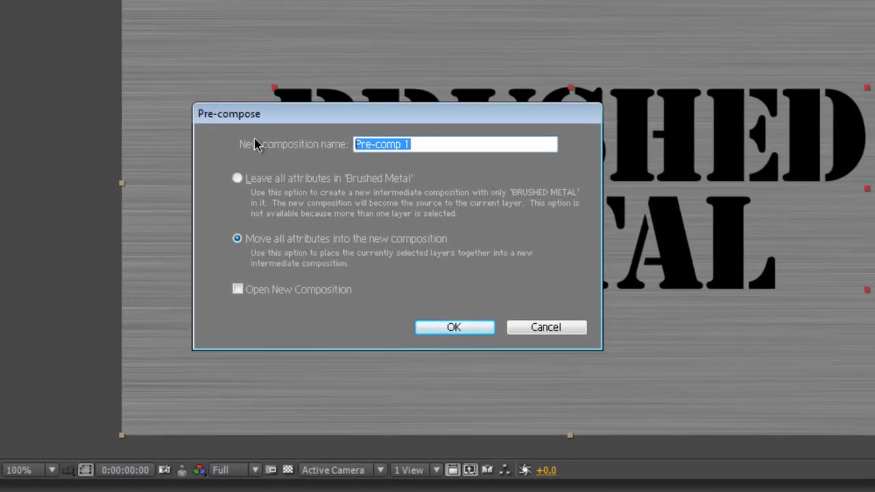
pyautogui.write('Text Punch ')
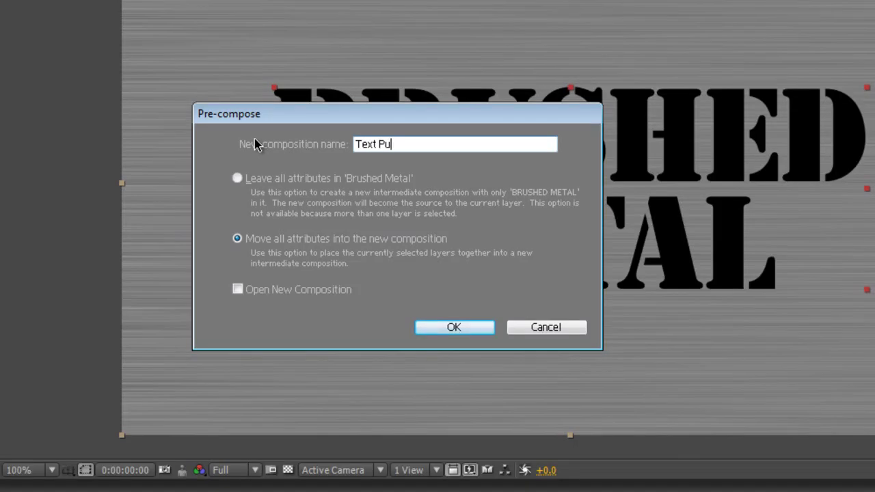
pyautogui.write('OPu')
pyautogui.press('BackSpace')
pyautogui.press('BackSpace')
pyautogui.write('ut')
pyautogui.click(459, 330)
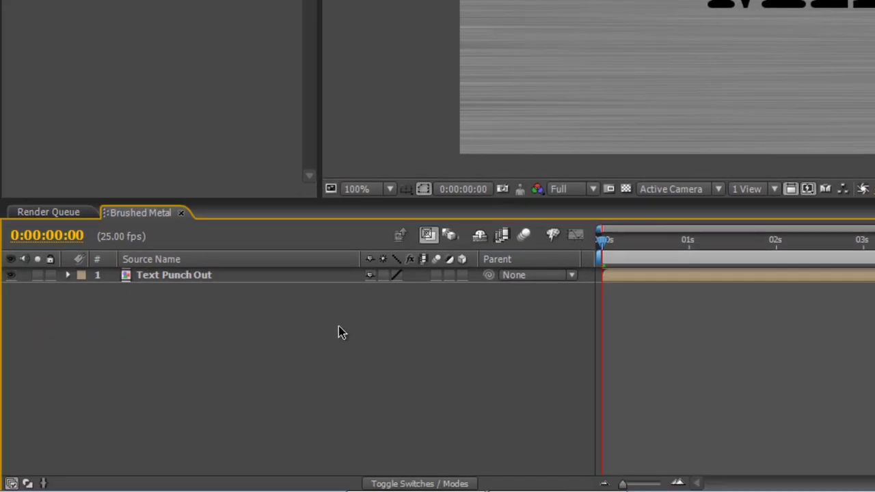
# Add a Bevel and Emboss style to Text Punch Out with Chisel Hard technique and Size 3
pyautogui.click(231, 280)
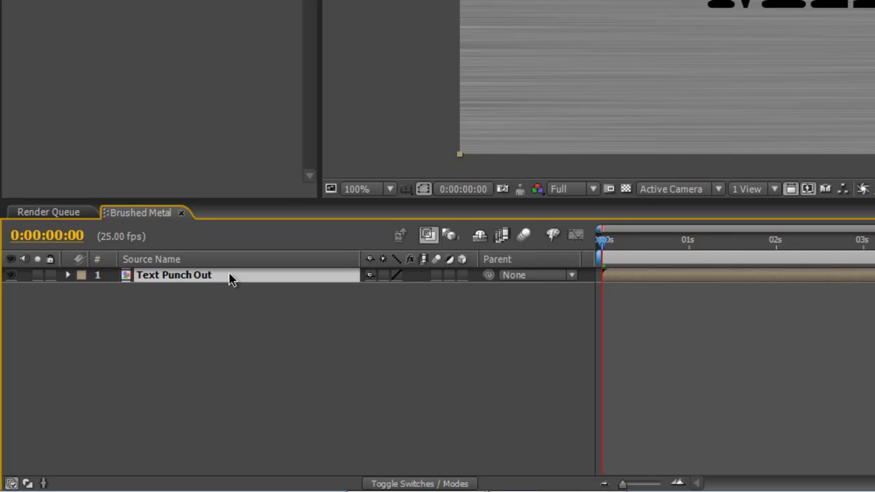
pyautogui.rightClick(230, 277)
pyautogui.moveTo(286, 217)
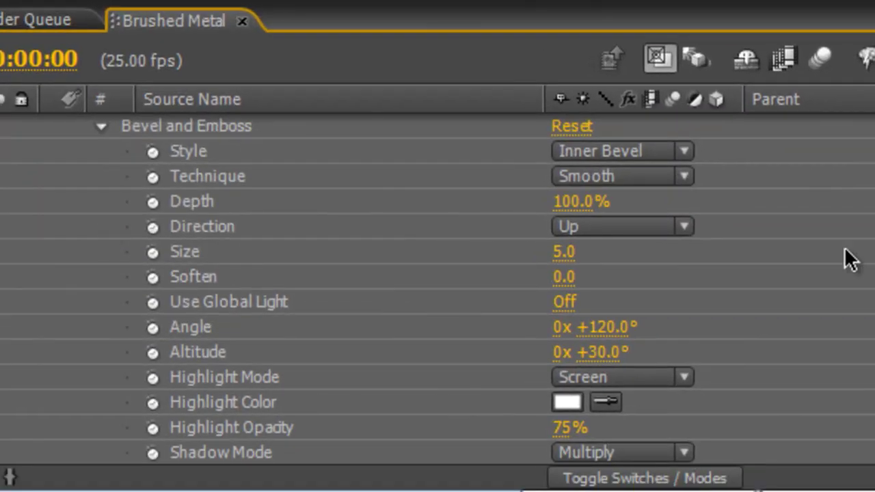
pyautogui.click(631, 174)
pyautogui.click(655, 217)
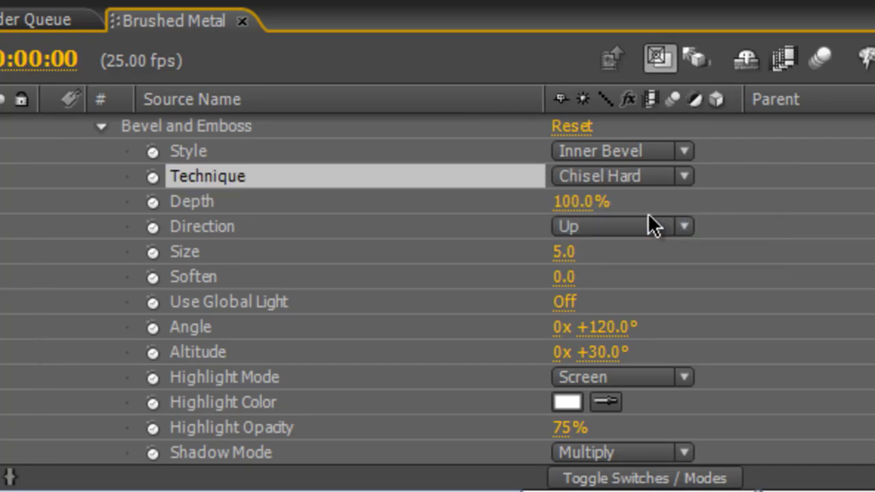
pyautogui.click(563, 251)
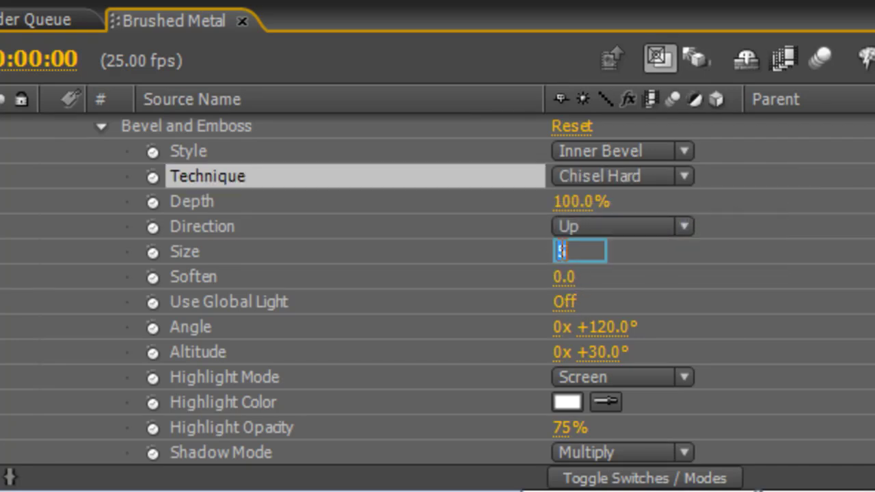
pyautogui.write('3')
pyautogui.press('Return')
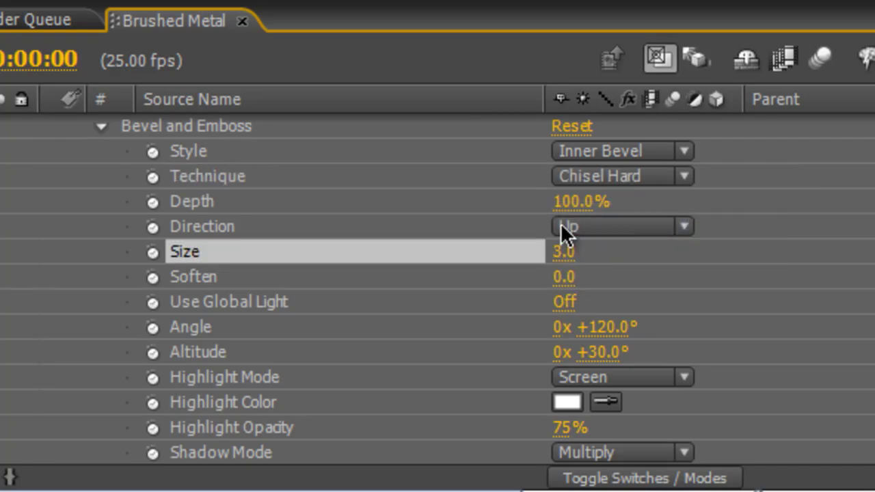
pyautogui.click(785, 267)
# Set the bevel Highlight Mode to Overlay and the light Angle to 90°
pyautogui.scroll(-2, 820, 246)
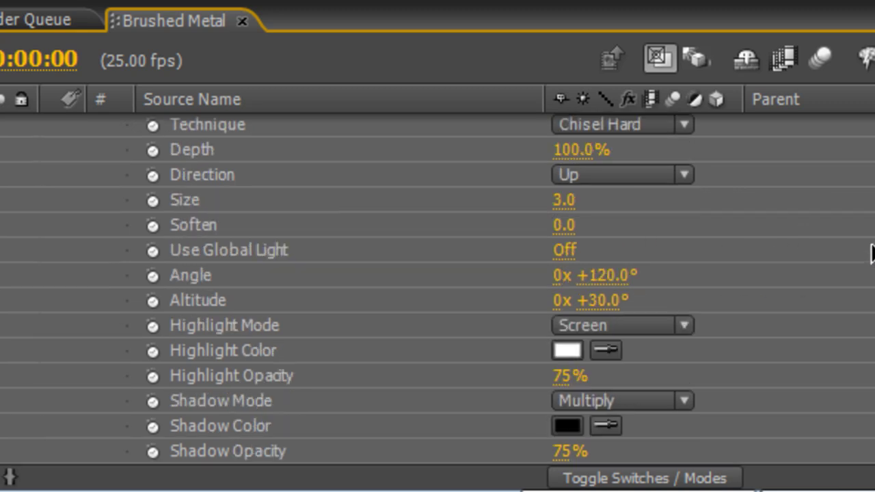
pyautogui.click(644, 325)
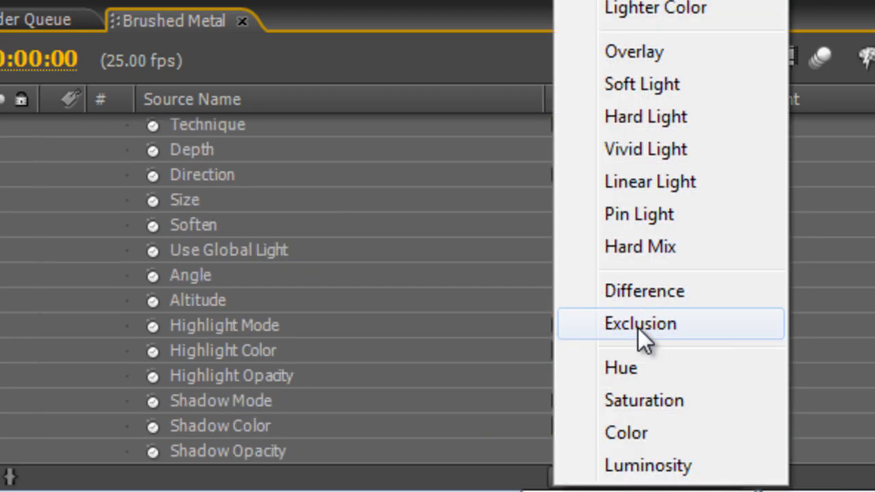
pyautogui.click(636, 52)
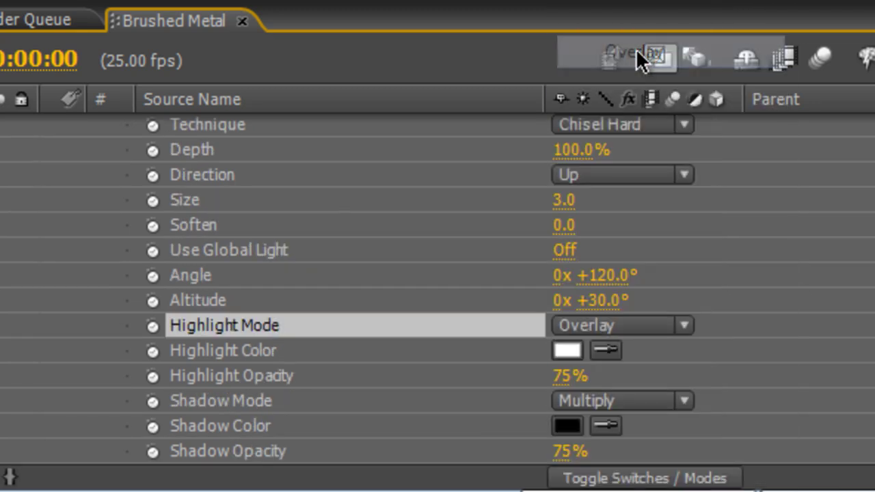
pyautogui.click(599, 277)
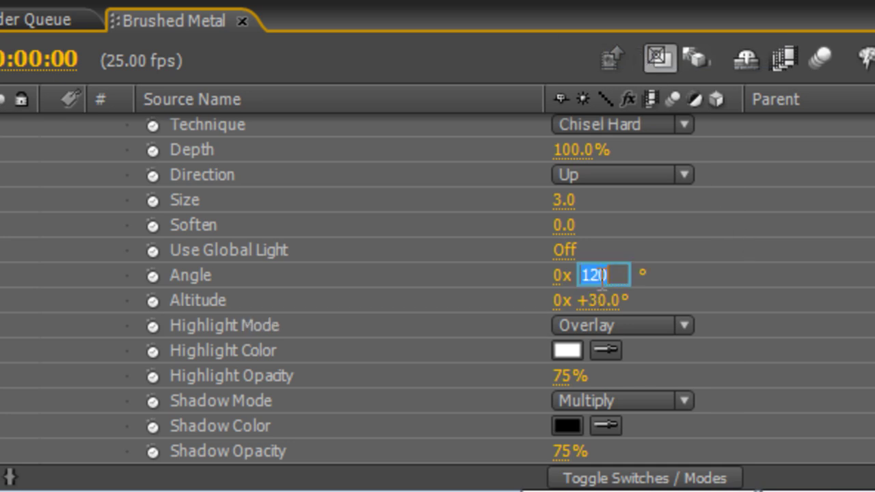
pyautogui.write('90')
pyautogui.press('Return')
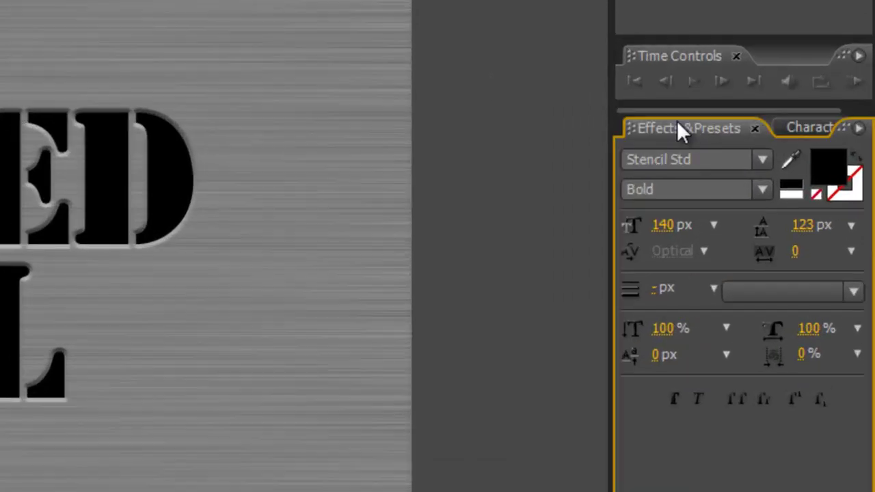
# Find Fractal Noise in Effects & Presets and apply it to the Text Punch Out layer
pyautogui.click(797, 141)
pyautogui.moveTo(751, 158); pyautogui.dragTo(620, 162)
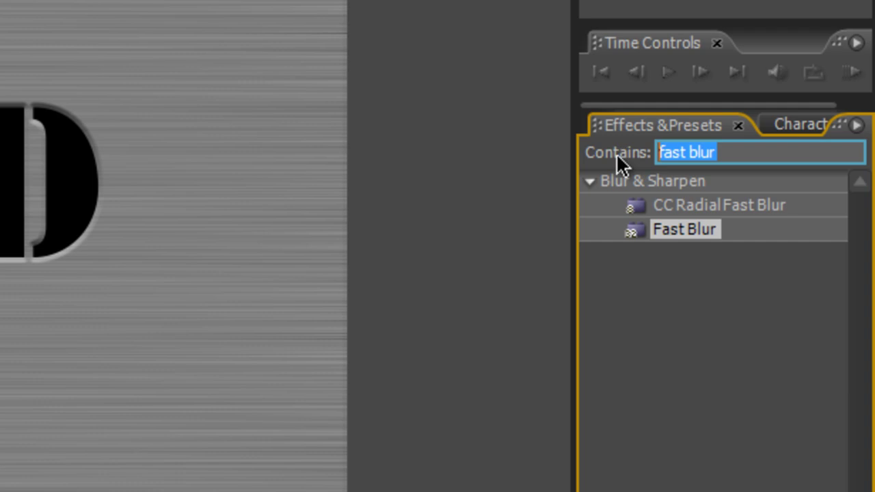
pyautogui.write('fract')
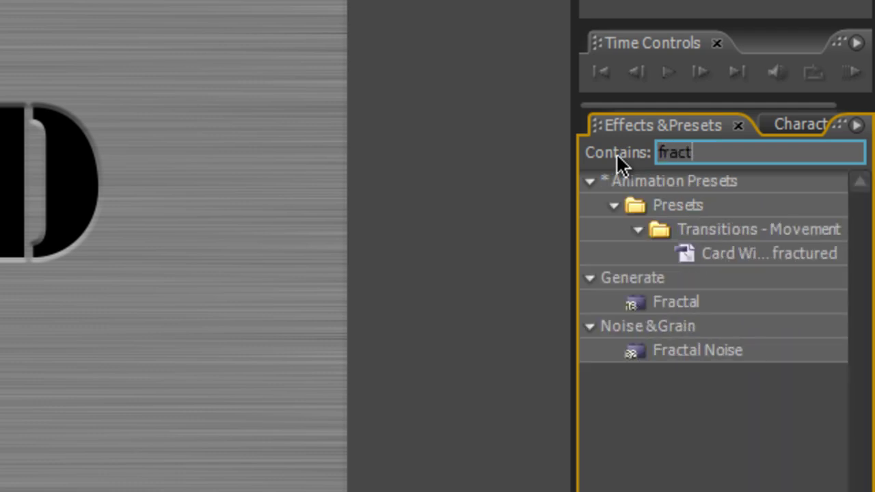
pyautogui.write('al noise')
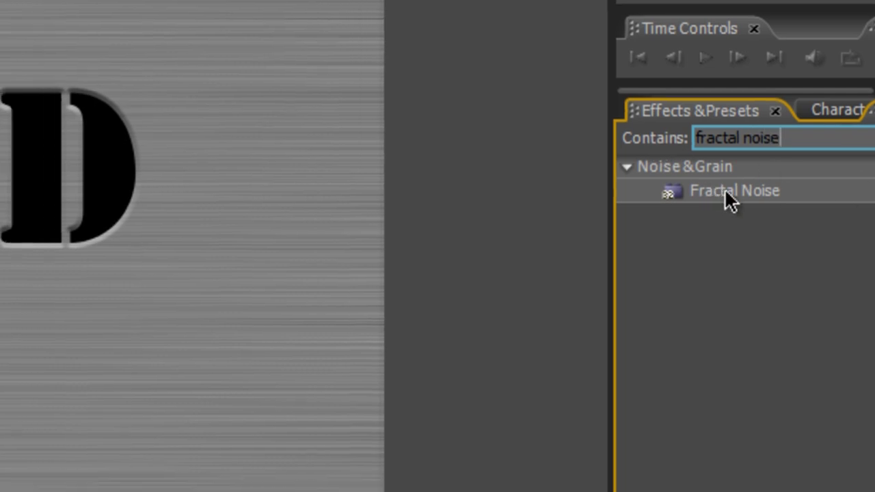
pyautogui.moveTo(724, 188); pyautogui.dragTo(306, 149)
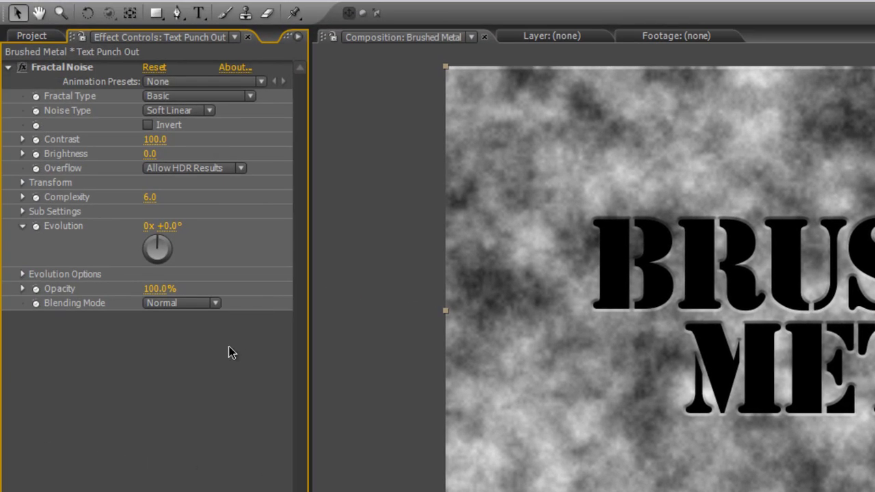
# Set the Fractal Noise blending mode to Soft Light over the brushed metal
pyautogui.click(184, 305)
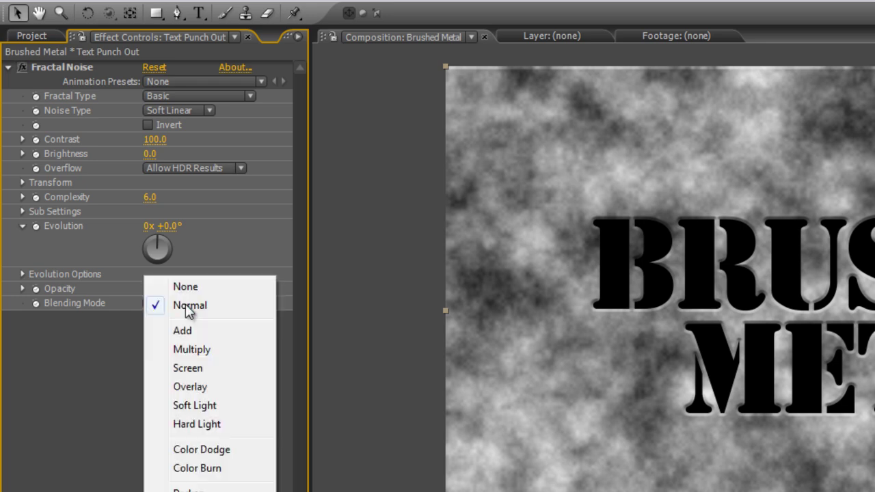
pyautogui.click(212, 406)
pyautogui.click(209, 396)
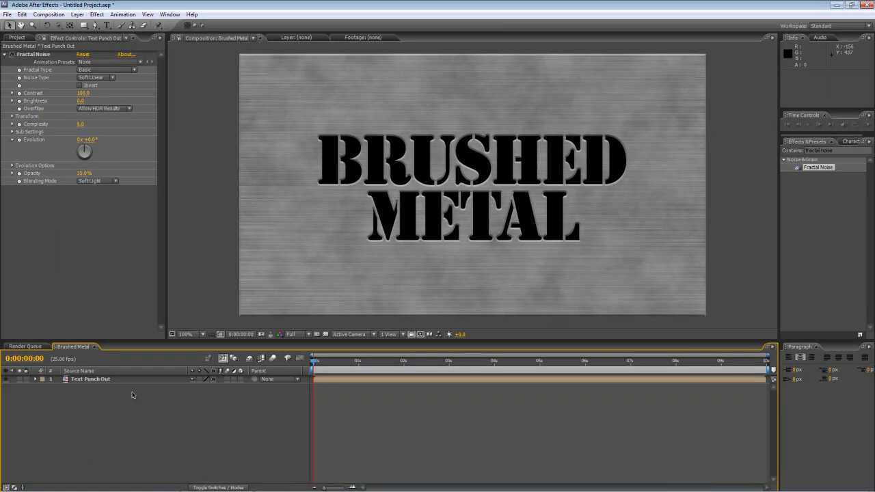
# Make Text Punch Out a 3D layer and create a new light layer
pyautogui.click(125, 380)
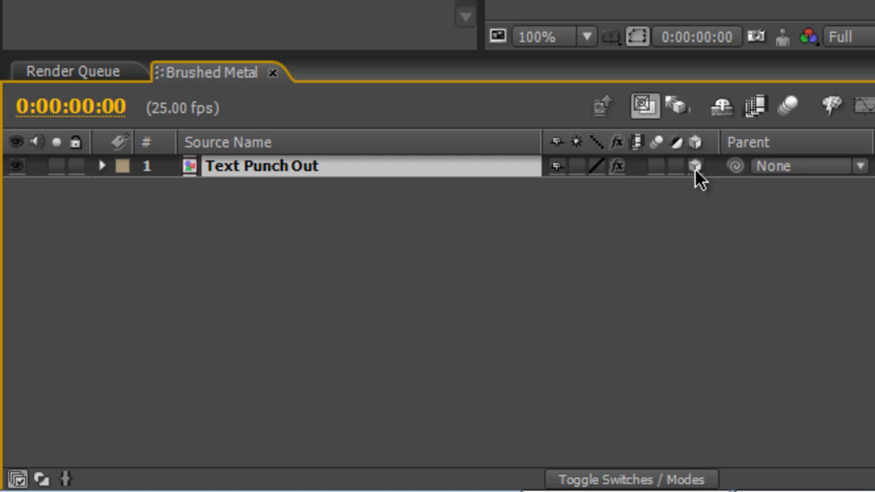
pyautogui.click(690, 220)
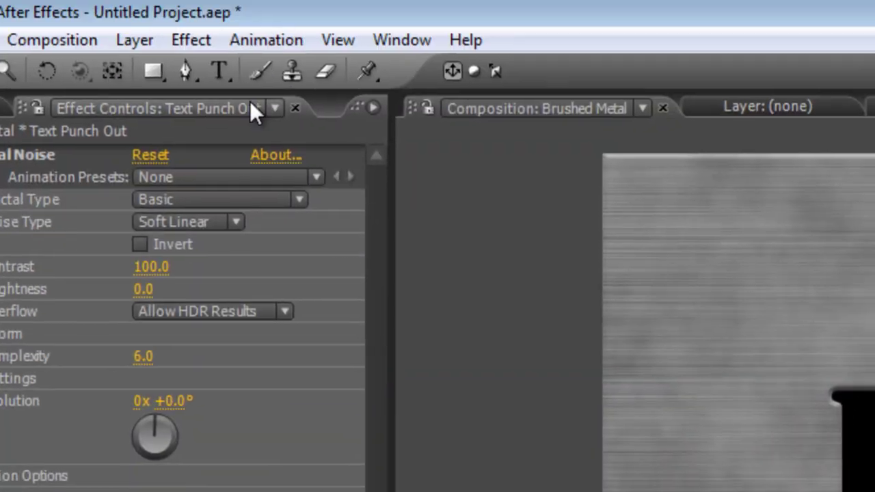
pyautogui.click(118, 41)
pyautogui.moveTo(147, 75)
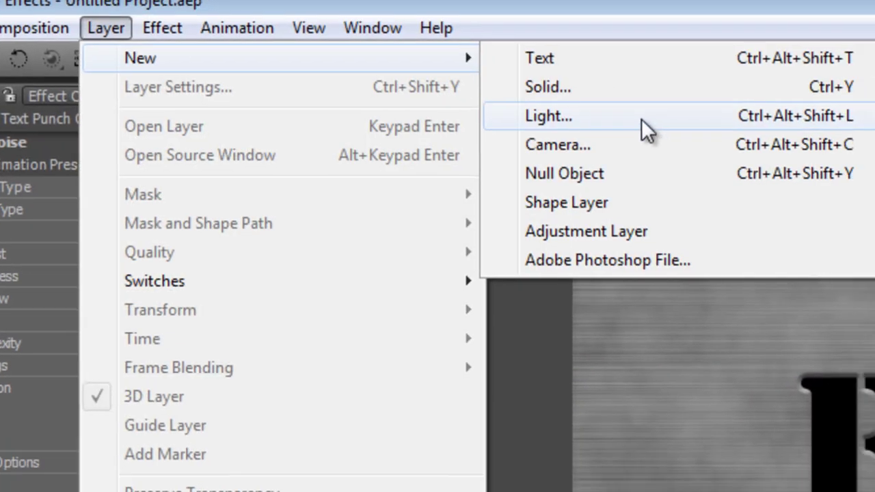
pyautogui.click(646, 129)
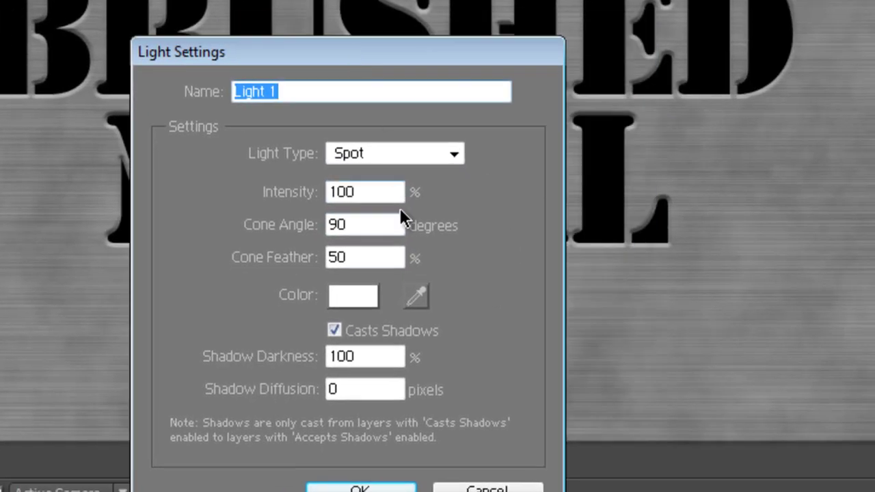
# Configure the light as Spot with Intensity 100, Cone Angle 90 and Cone Feather 50
pyautogui.click(402, 154)
pyautogui.click(401, 152)
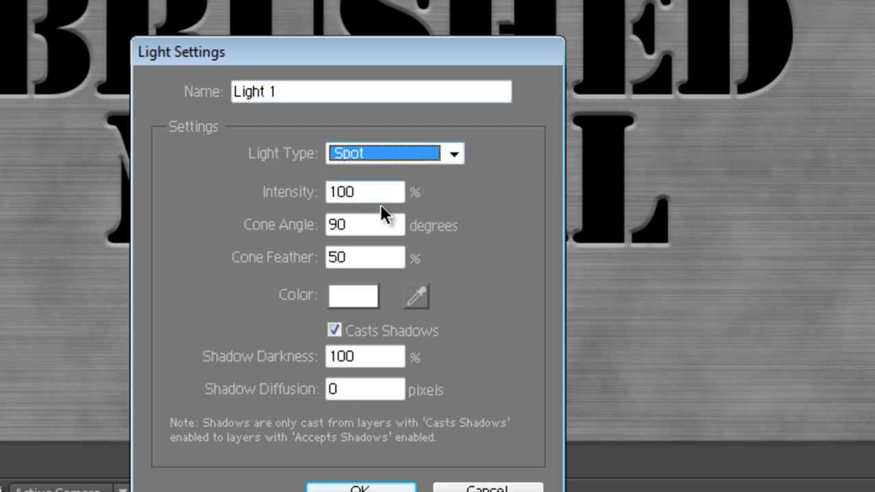
pyautogui.click(358, 193)
pyautogui.moveTo(358, 193); pyautogui.dragTo(308, 193)
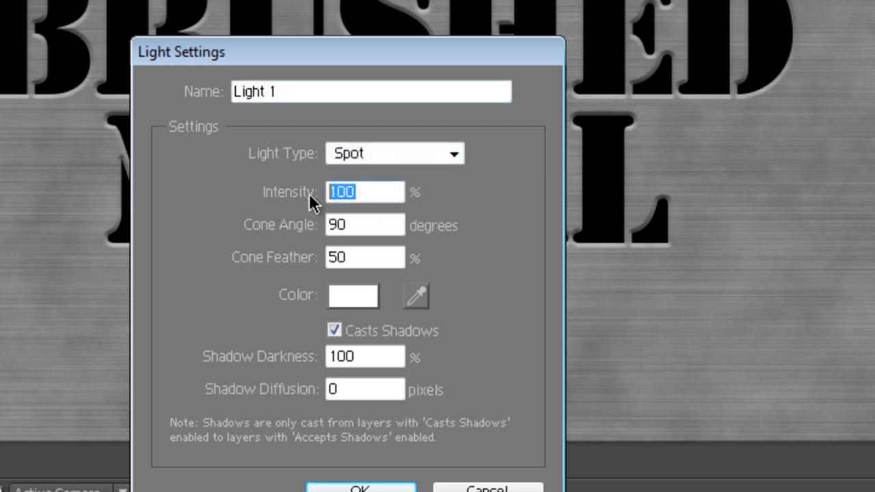
pyautogui.write('100')
pyautogui.click(399, 225)
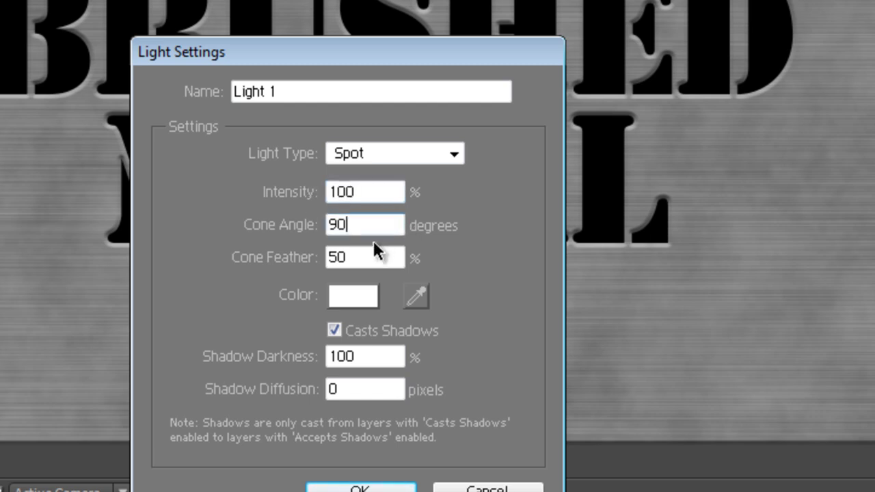
pyautogui.click(376, 258)
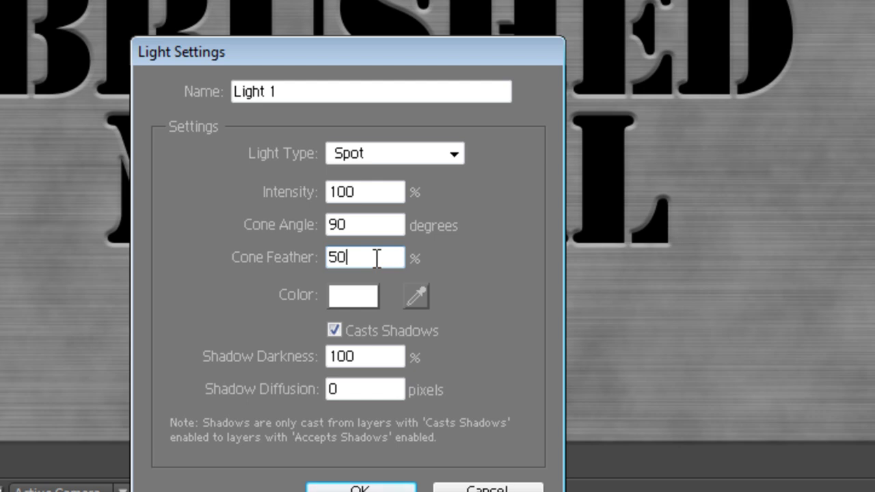
pyautogui.click(360, 487)
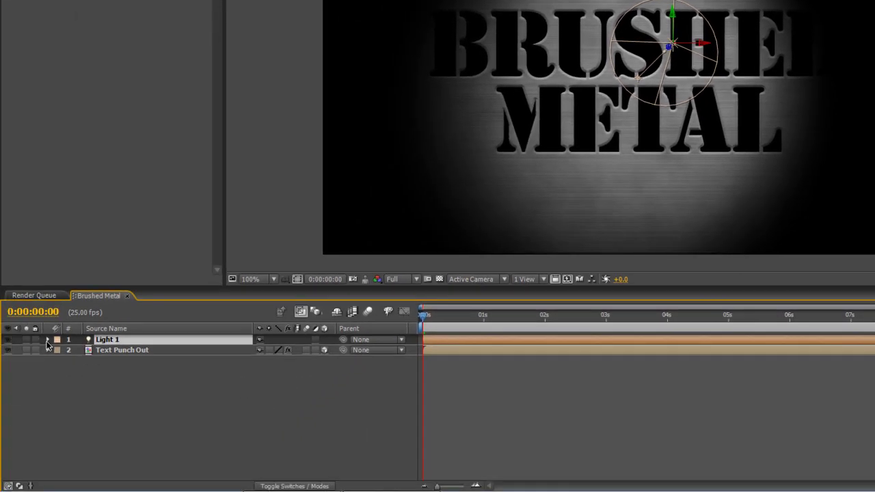
# Reposition Light 1 sideways and up to the top of the frame above the text
pyautogui.click(29, 351)
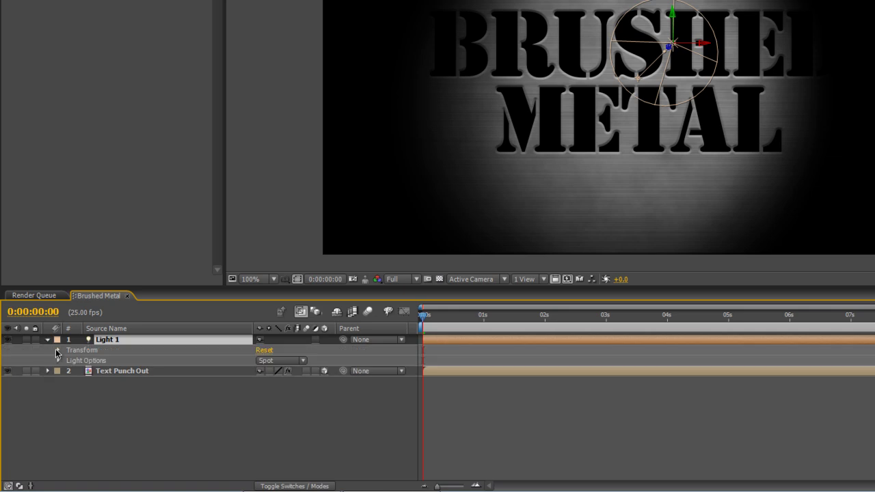
pyautogui.click(40, 362)
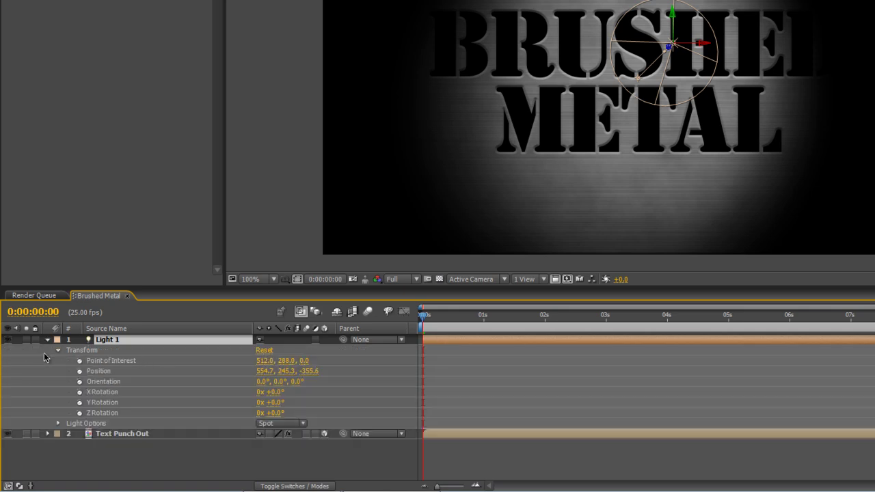
pyautogui.click(254, 371)
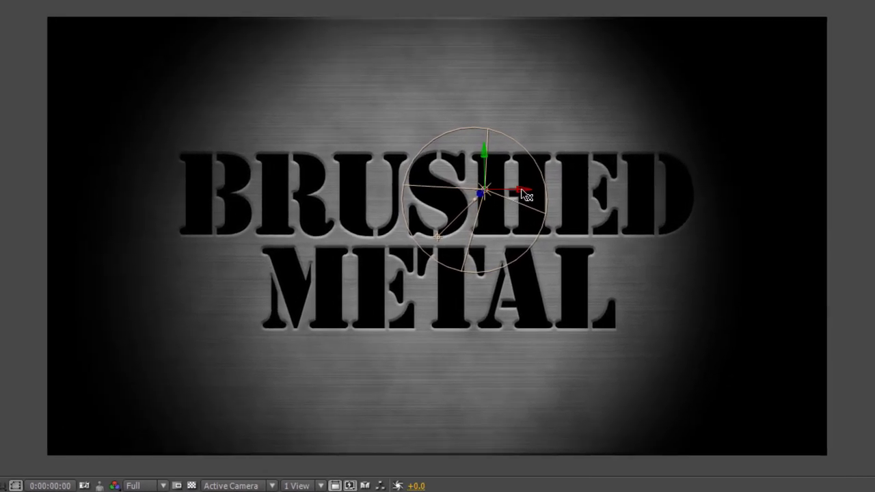
pyautogui.moveTo(678, 57); pyautogui.dragTo(627, 57)
pyautogui.moveTo(422, 210); pyautogui.dragTo(549, 215)
pyautogui.moveTo(504, 155); pyautogui.dragTo(462, 65)
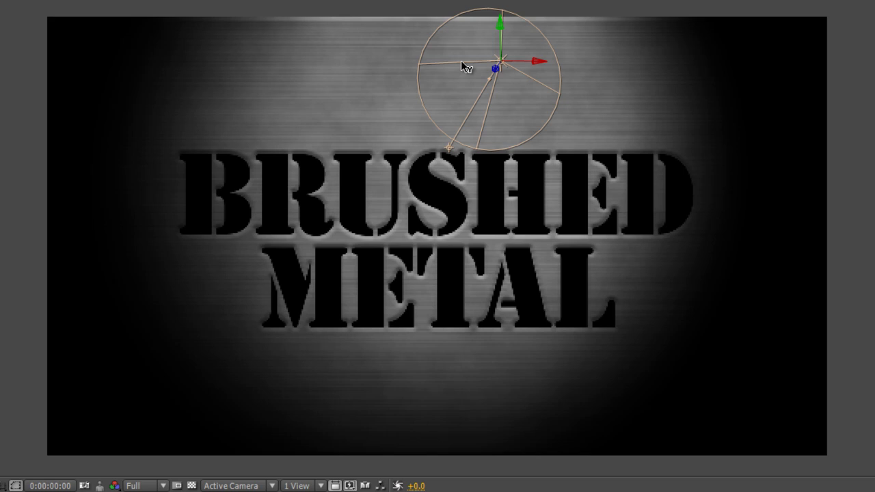
pyautogui.moveTo(463, 66); pyautogui.dragTo(487, 22)
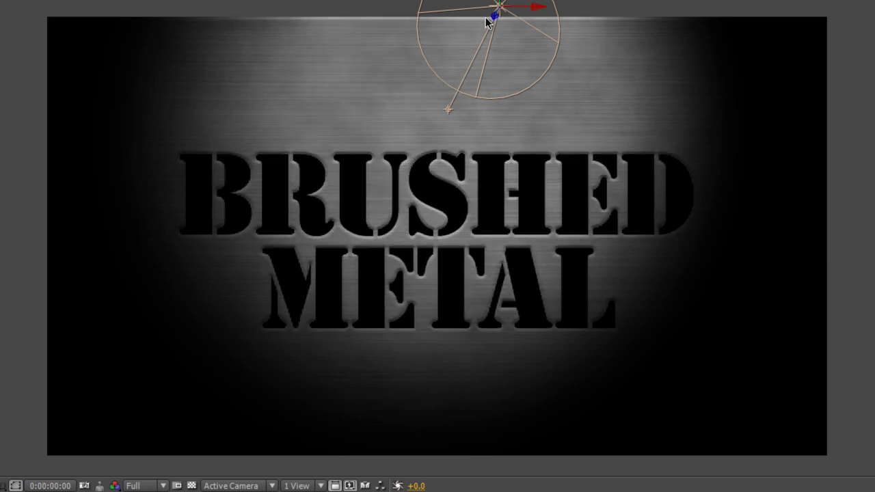
# Aim the spotlight down onto the word BRUSHED and fine-tune its spread
pyautogui.moveTo(449, 109)
pyautogui.mouseDown()
pyautogui.moveTo(448, 215)
pyautogui.moveTo(454, 193)
pyautogui.moveTo(467, 197)
pyautogui.mouseUp()
pyautogui.moveTo(537, 13); pyautogui.dragTo(501, 20)
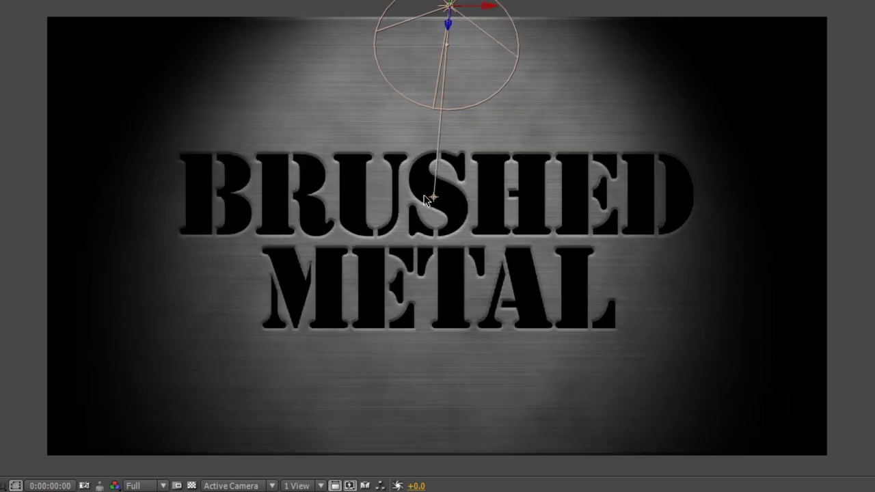
pyautogui.moveTo(436, 198); pyautogui.dragTo(451, 179)
pyautogui.moveTo(450, 31); pyautogui.dragTo(442, 1)
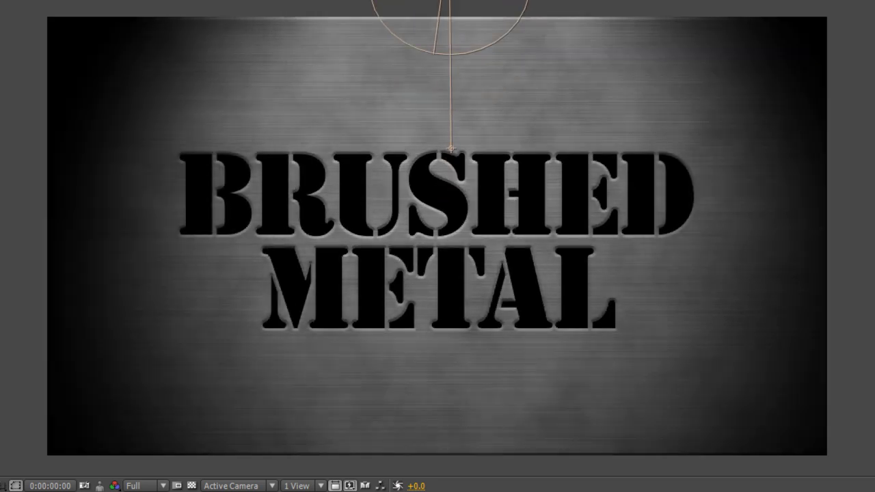
pyautogui.hotkey('ctrl', 'shift', 'a')
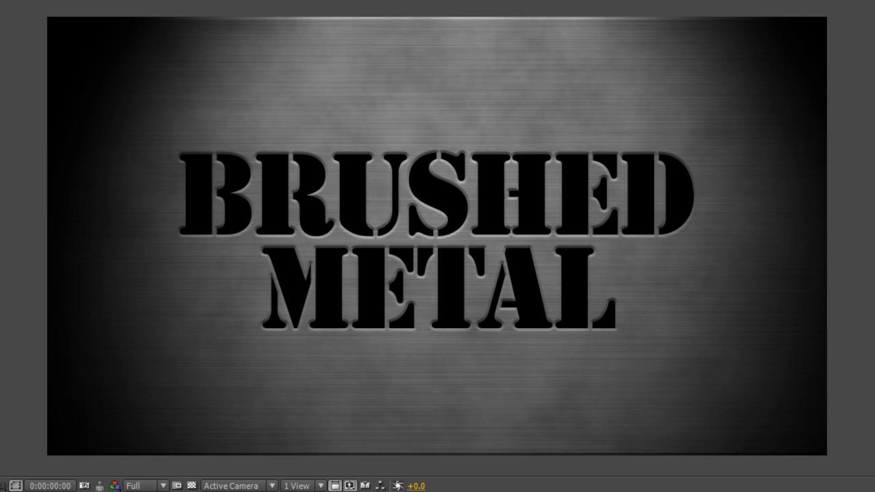